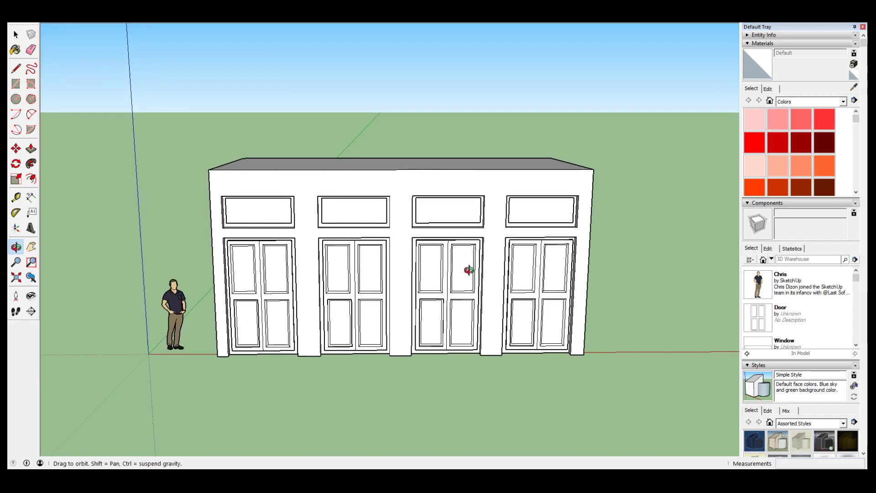
- Examine the finished building's doors and upper windows from several angles
key("space")
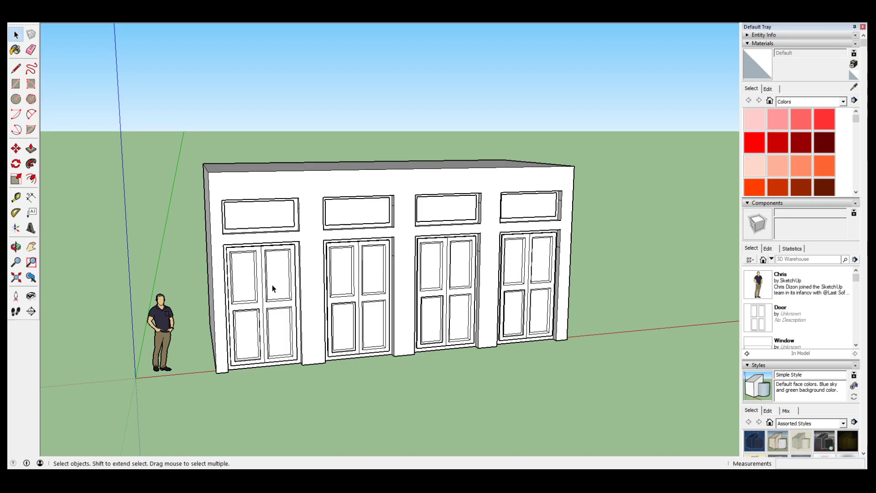
key("o")
left_click_drag(231, 296, 218, 321)
key("space")
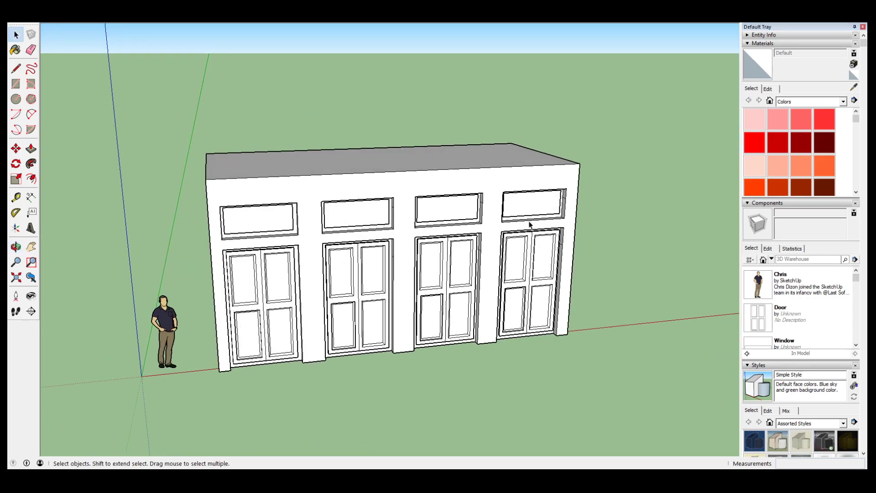
key("o")
left_click_drag(237, 353, 325, 333)
key("space")
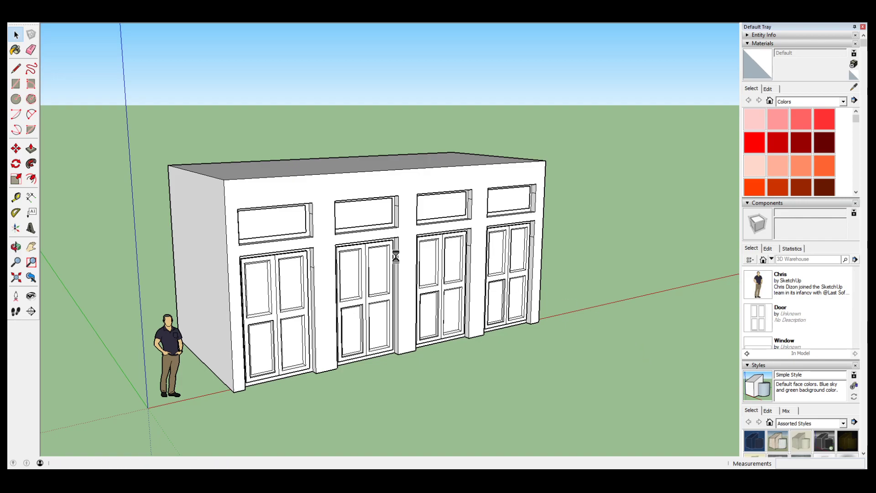
- Make the inner face and edges of the first door opening a component named Dining room door
scroll(315, 274, "up", 5)
scroll(367, 219, "down", 3)
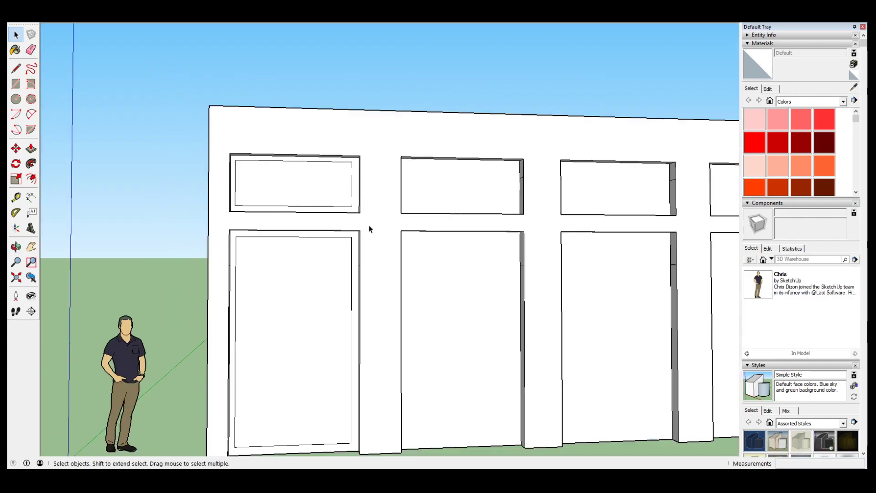
mouse_move(600, 293)
middle_mouse_down()
mouse_move(361, 307)
mouse_move(553, 338)
mouse_move(611, 316)
mouse_move(610, 295)
middle_mouse_up()
middle_click_drag(557, 303, 454, 361)
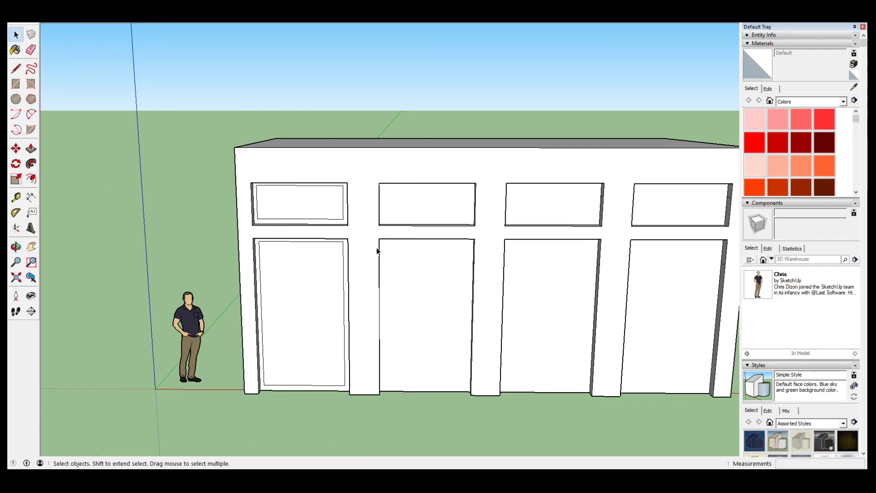
scroll(292, 320, "up", 3)
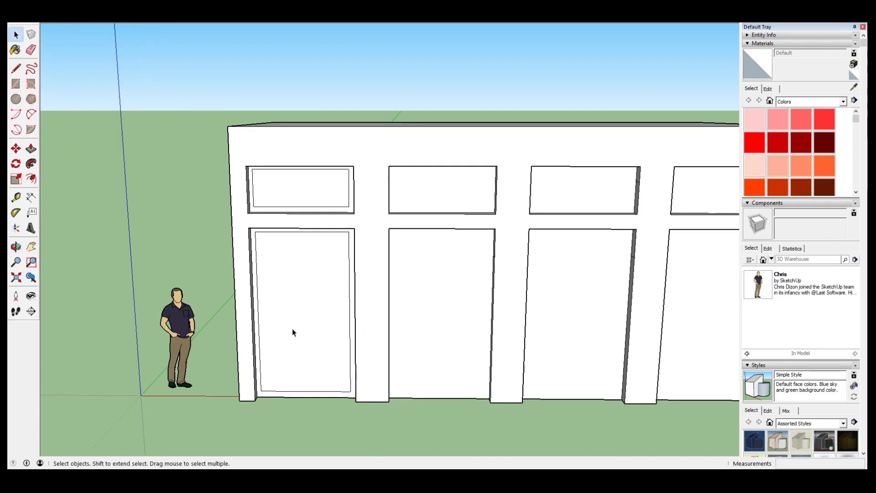
middle_click(289, 339)
middle_click_drag(289, 338, 369, 283)
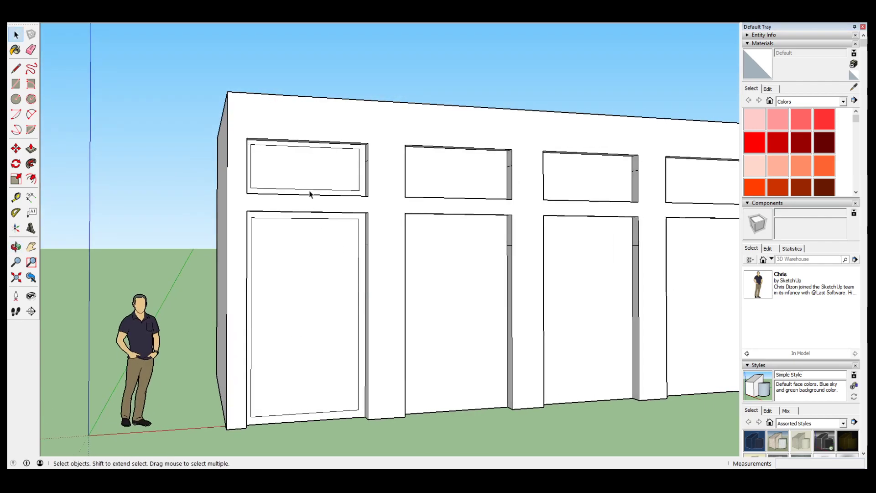
left_click(304, 313)
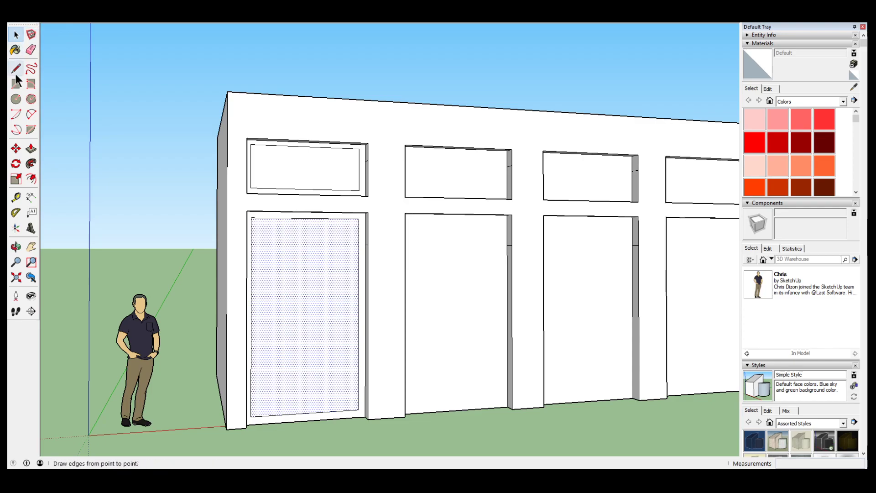
double_click(340, 307)
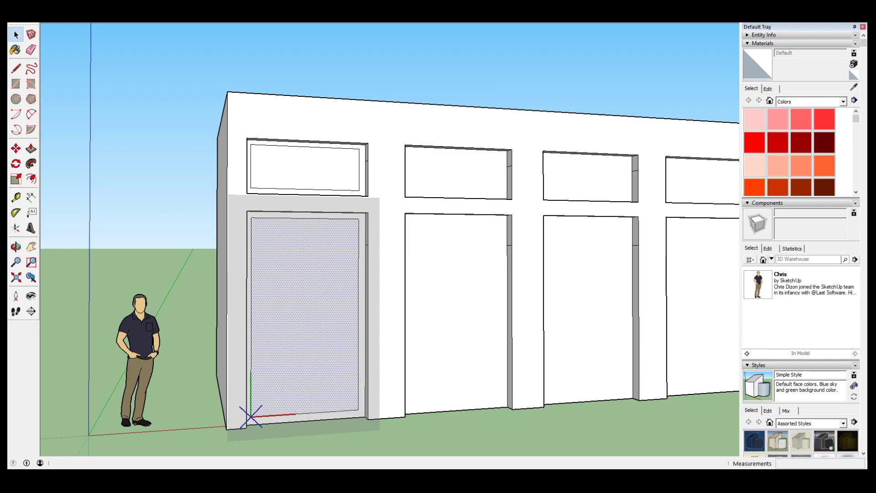
left_click(448, 305)
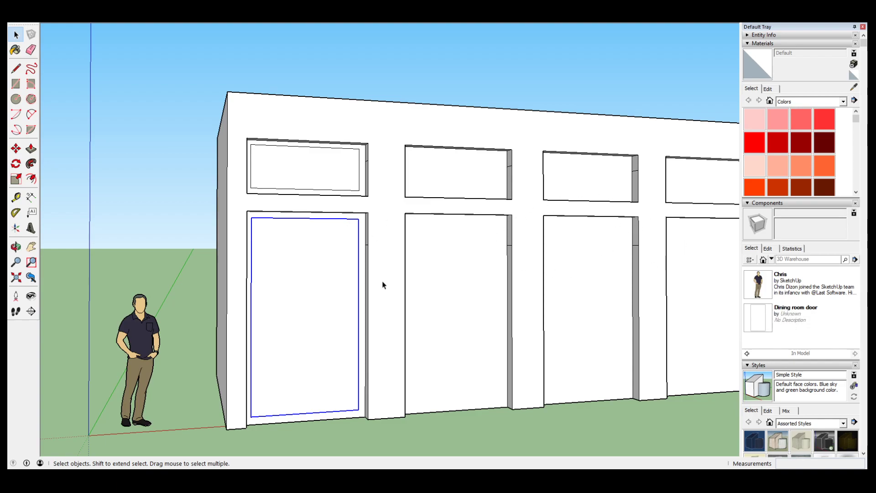
- Make the inner window face above the first door a component named Window above the door
left_click(300, 171)
key("g")
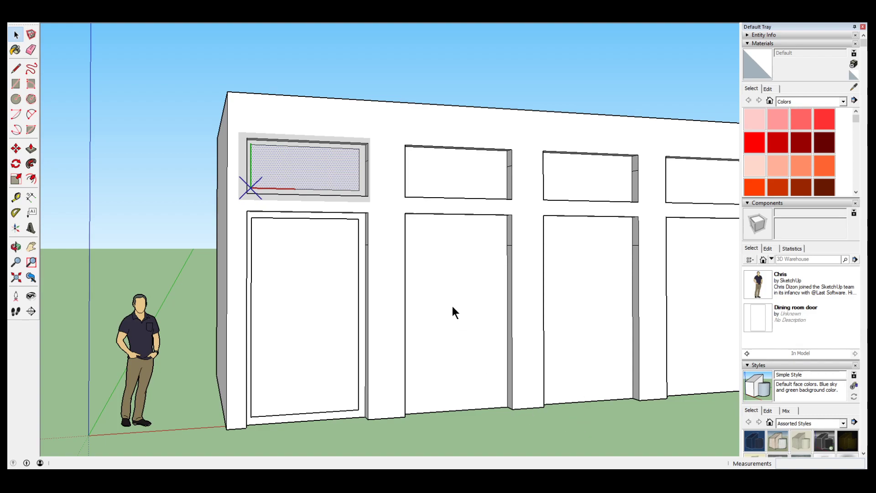
key("Return")
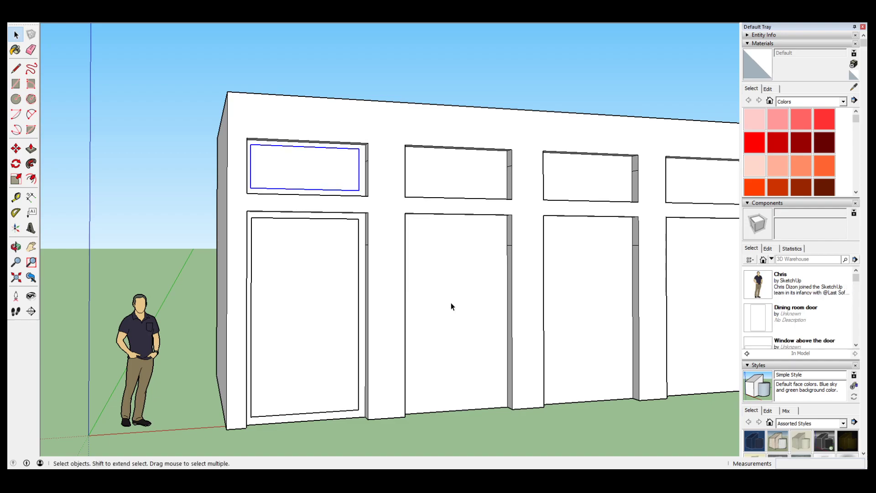
scroll(476, 289, "down", 3)
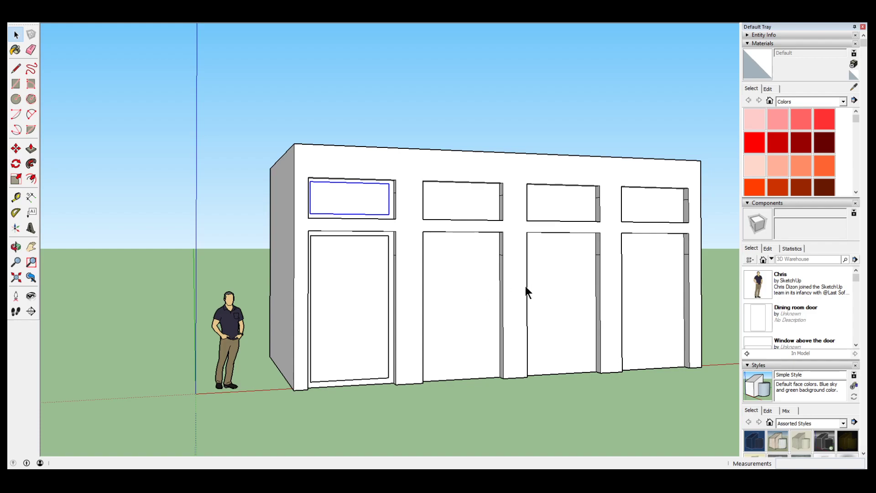
left_click(448, 386)
- Copy the first door component and paste it into the second door opening, inset from the opening's edges
middle_click_drag(562, 313, 479, 336)
scroll(479, 340, "down", 2)
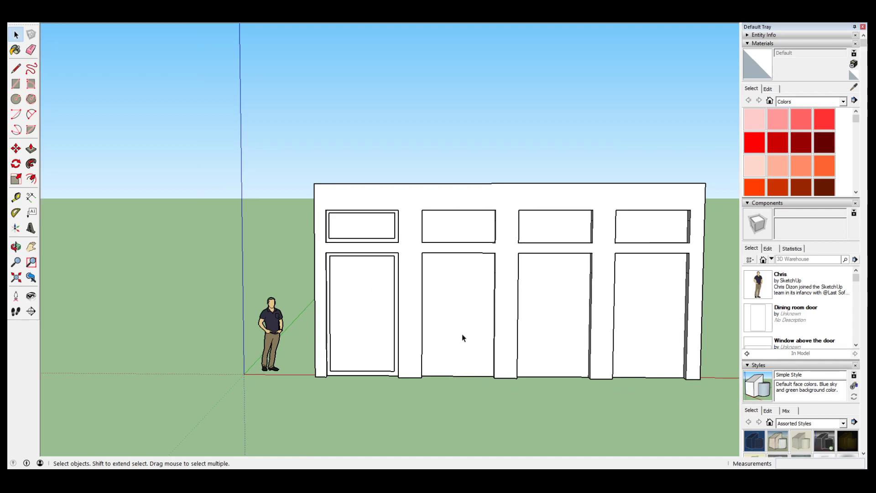
left_click(368, 328)
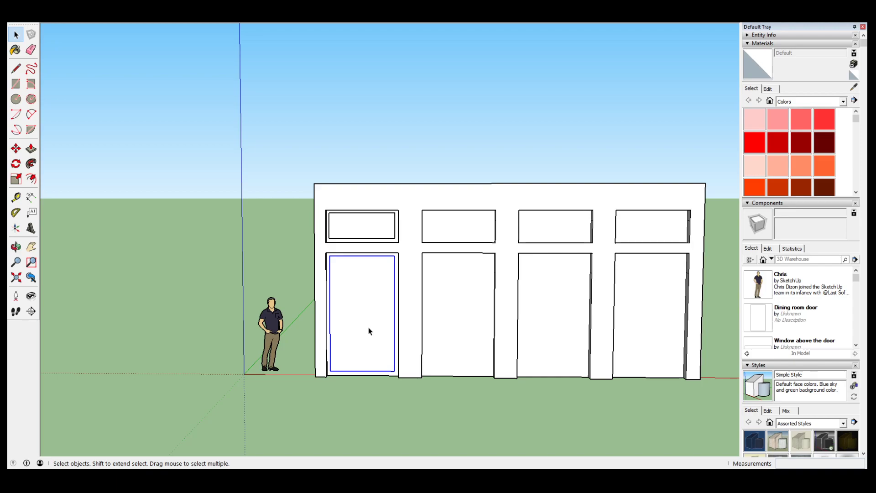
key("ctrl+c")
key("ctrl+v")
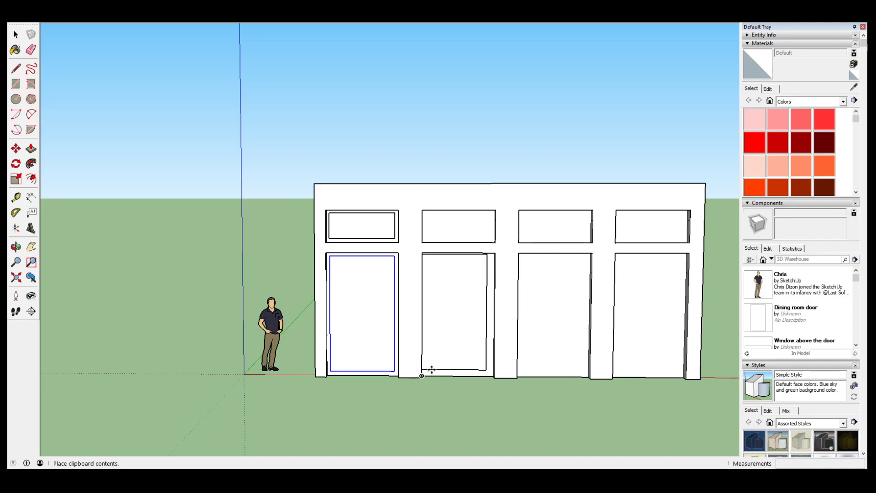
scroll(432, 371, "up", 1)
scroll(431, 371, "up", 1)
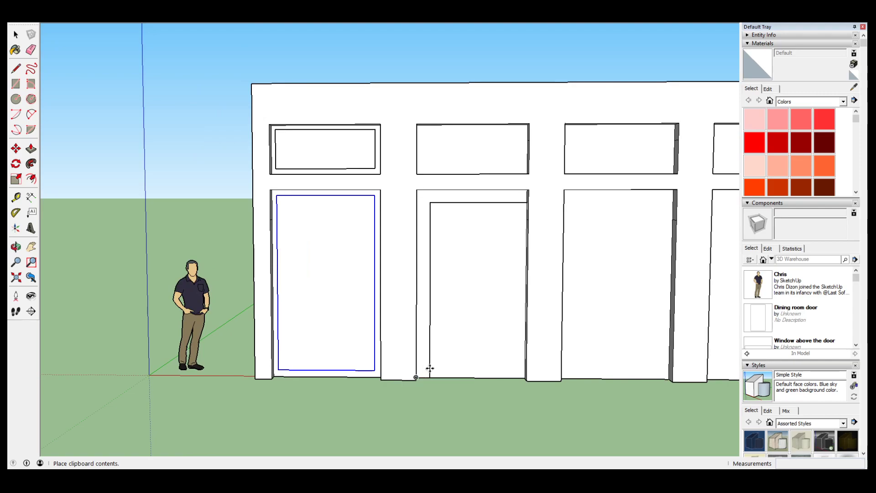
scroll(427, 367, "up", 4)
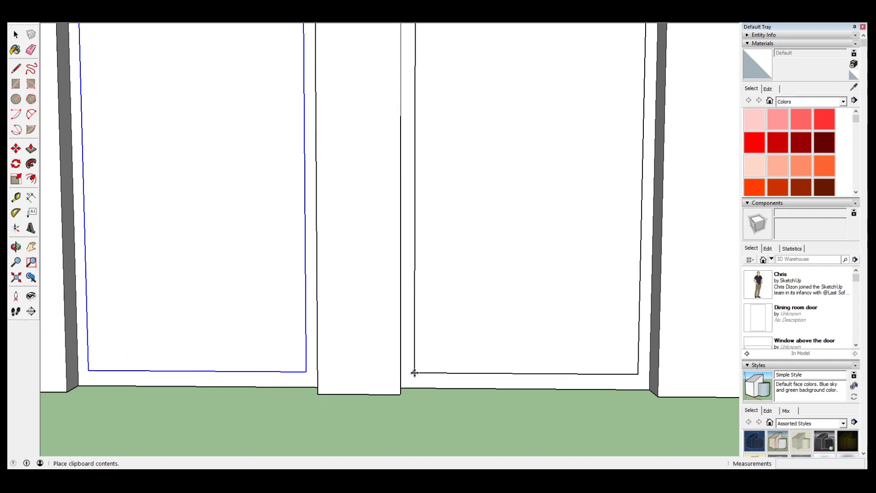
left_click(414, 372)
scroll(414, 372, "down", 2)
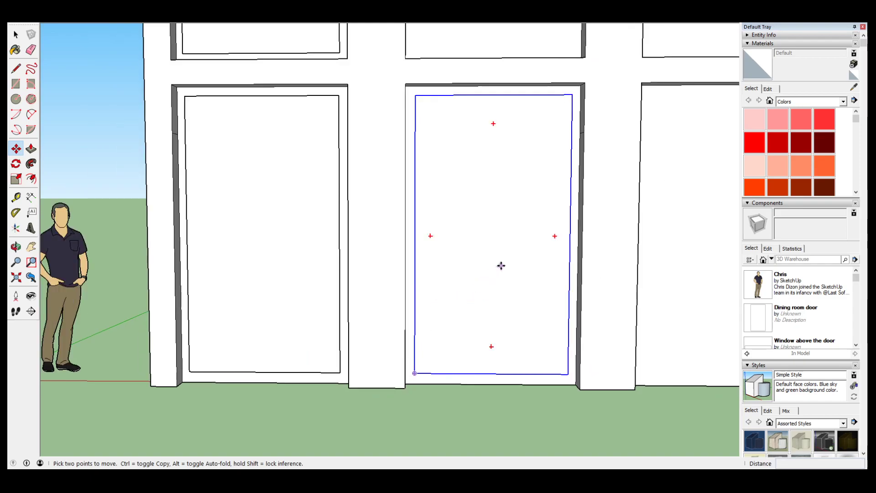
- Copy the second door component about 2.17 m along the wall into the third door opening with the Move tool
scroll(500, 265, "down", 2)
key("h")
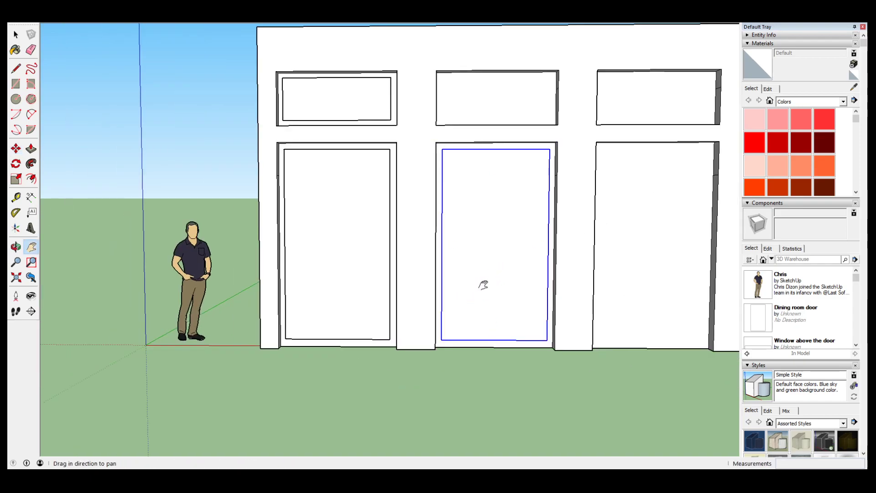
left_click_drag(613, 288, 431, 302)
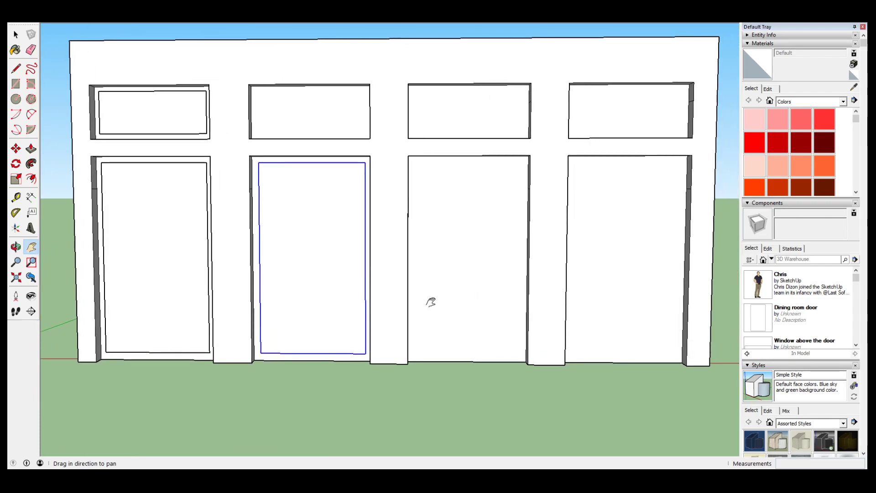
key("space")
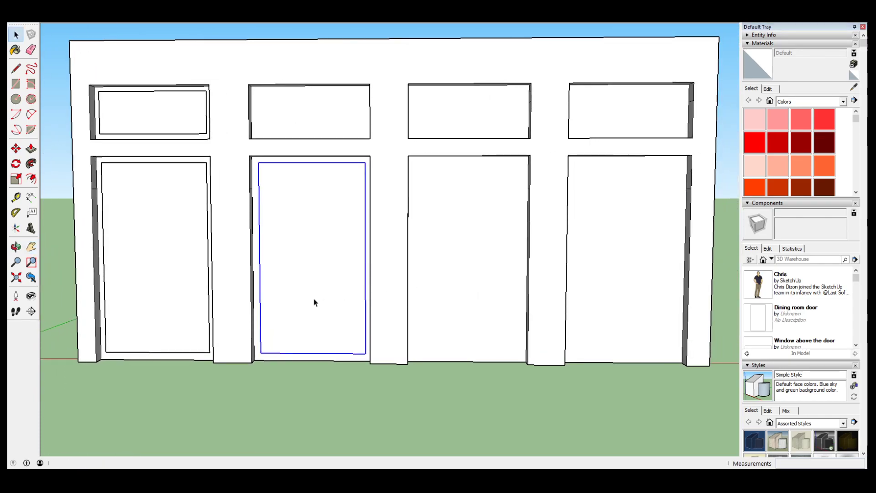
left_click(152, 299)
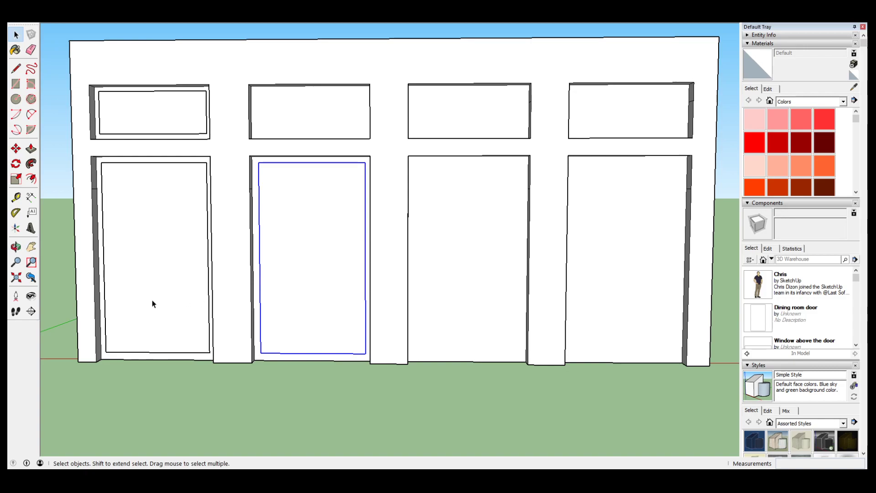
left_click(304, 311)
key("m")
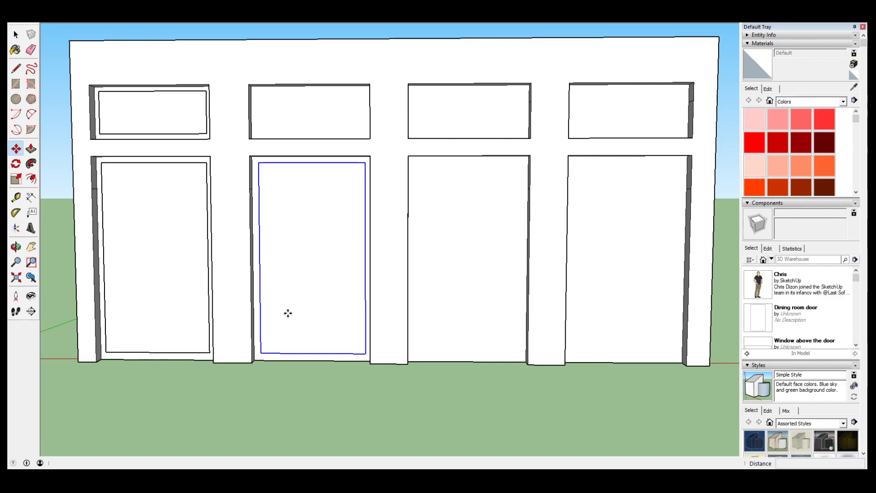
left_click(287, 313)
key("ctrl")
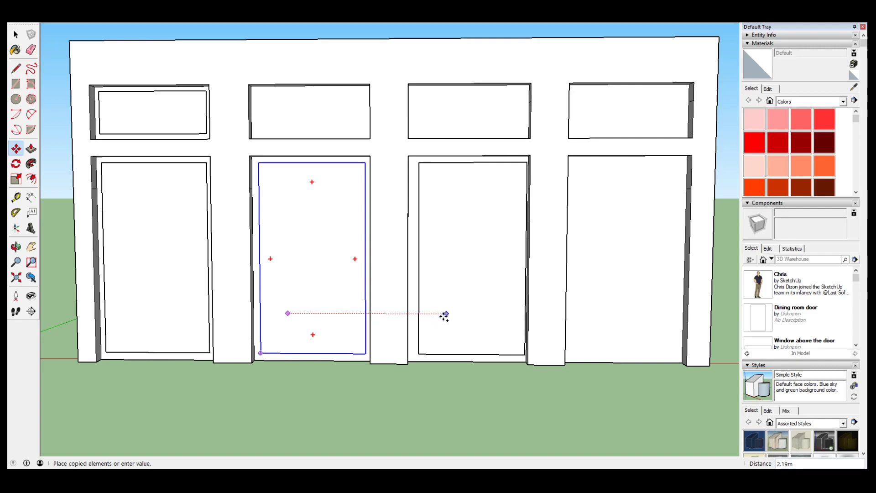
left_click(441, 315)
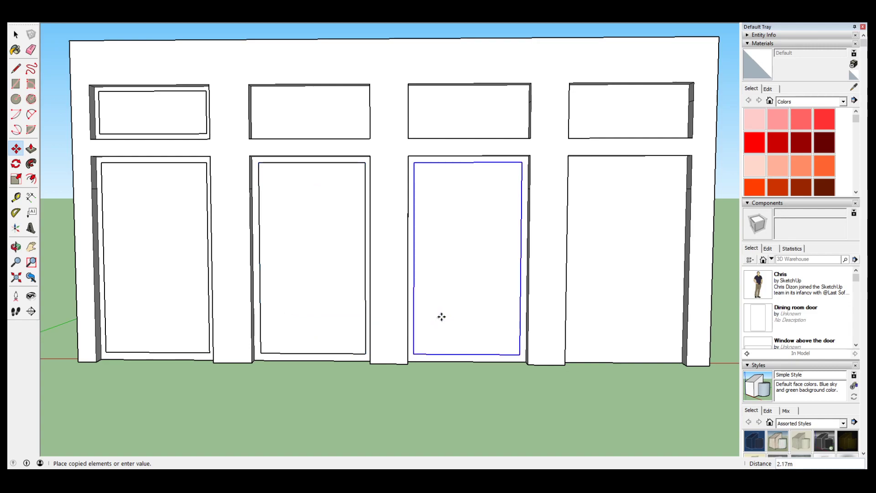
- Copy the third door component about 2.18 m along the wall into the fourth door opening
left_click(441, 316)
key("ctrl")
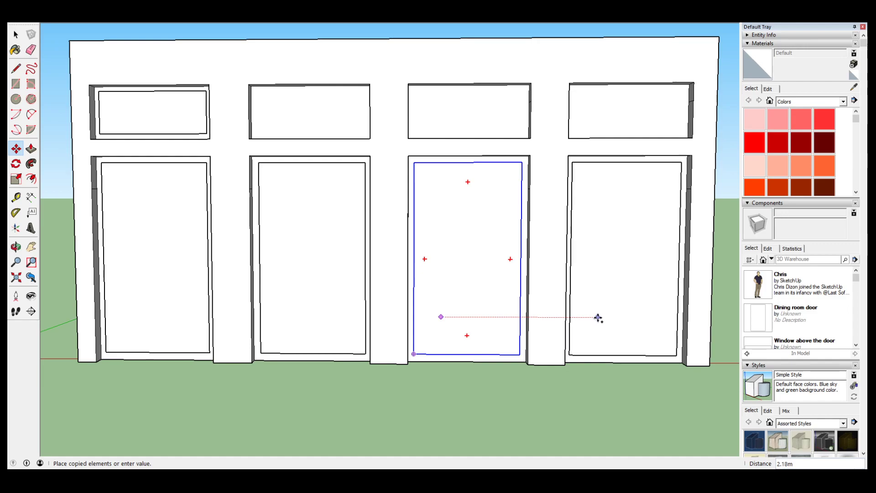
left_click(597, 318)
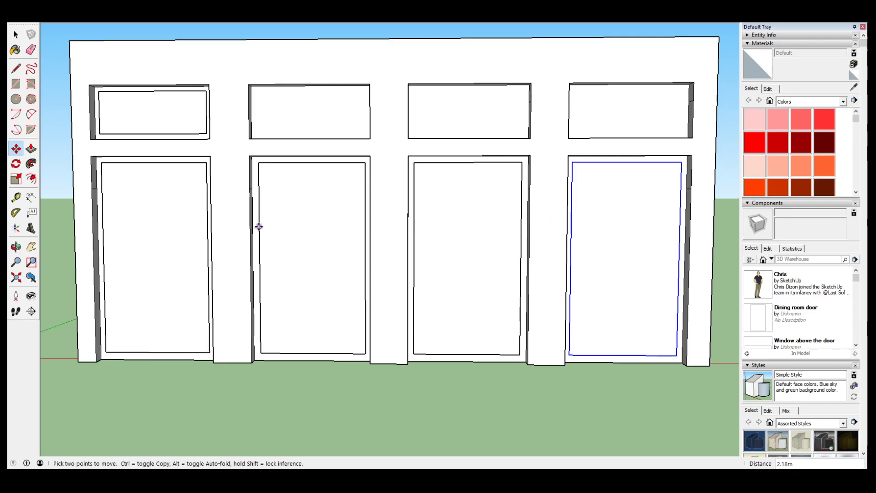
- Try drawing a rectangle about 0.47 by 0.53 m over the first door from outside its component, and undo it
middle_click_drag(231, 287, 429, 291)
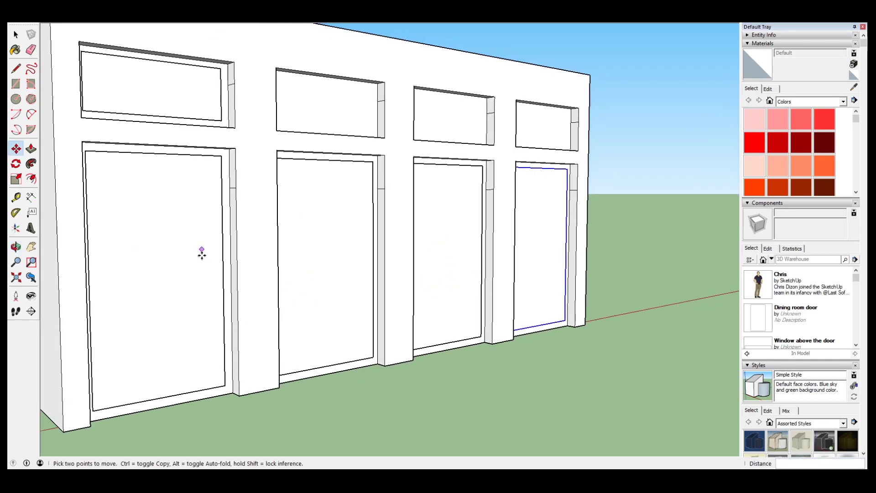
key("h")
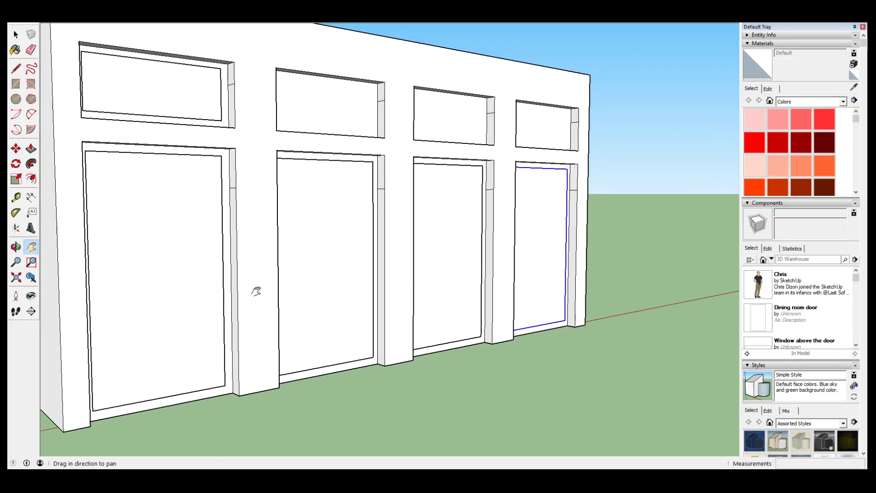
left_click_drag(209, 280, 307, 268)
middle_click_drag(463, 257, 284, 289)
key("space")
left_click(211, 259)
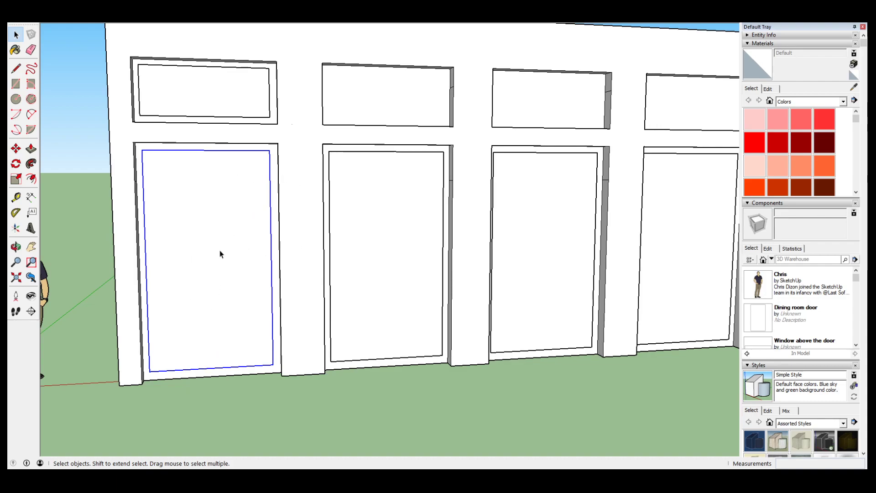
middle_click_drag(176, 223, 225, 229)
key("r")
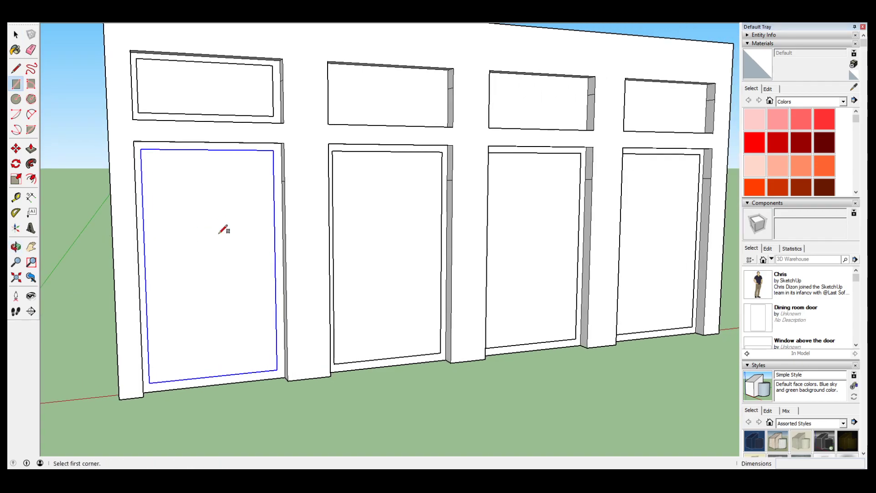
left_click(159, 168)
left_click(201, 215)
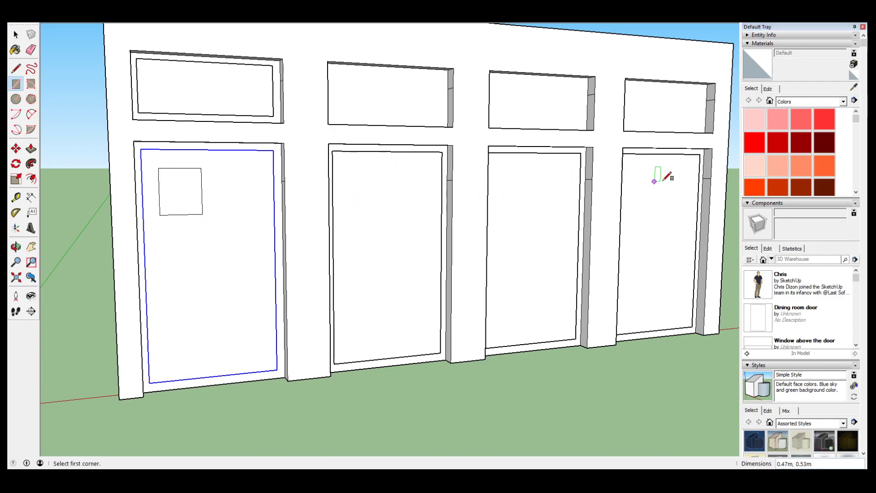
key("ctrl+z")
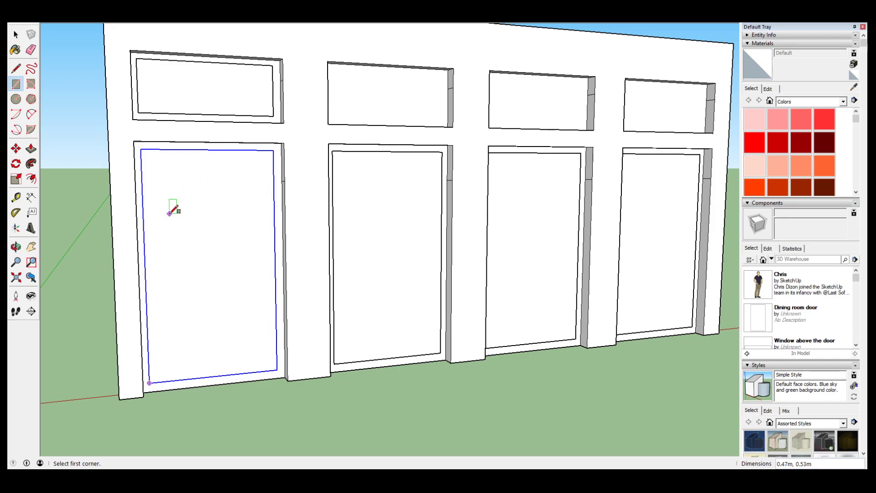
- Draw a rectangle about 0.70 by 0.48 m near the top of the first door inside its component, and close the component
key("space")
double_click(187, 210)
middle_click_drag(187, 210, 204, 209)
key("r")
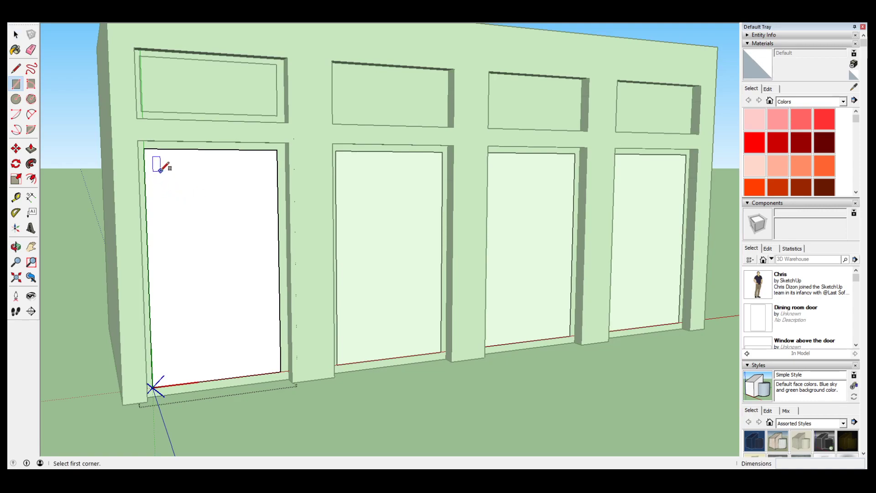
left_click(163, 169)
left_click(208, 230)
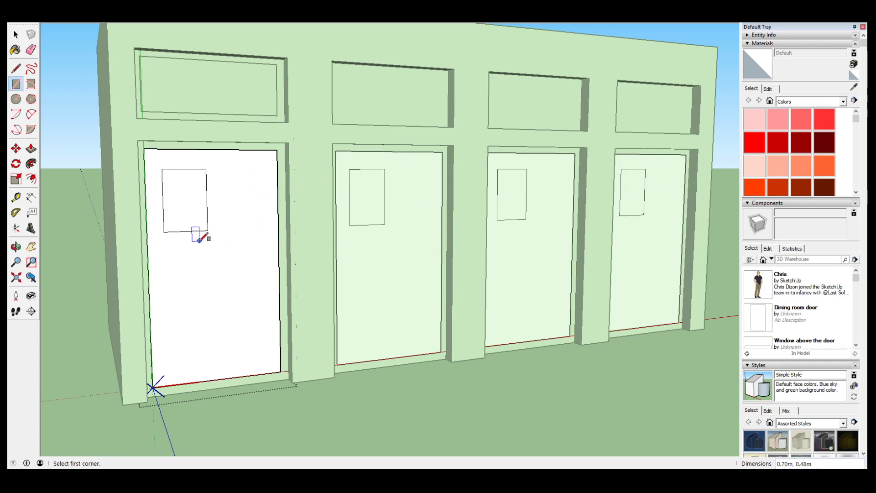
key("space")
left_click(82, 336)
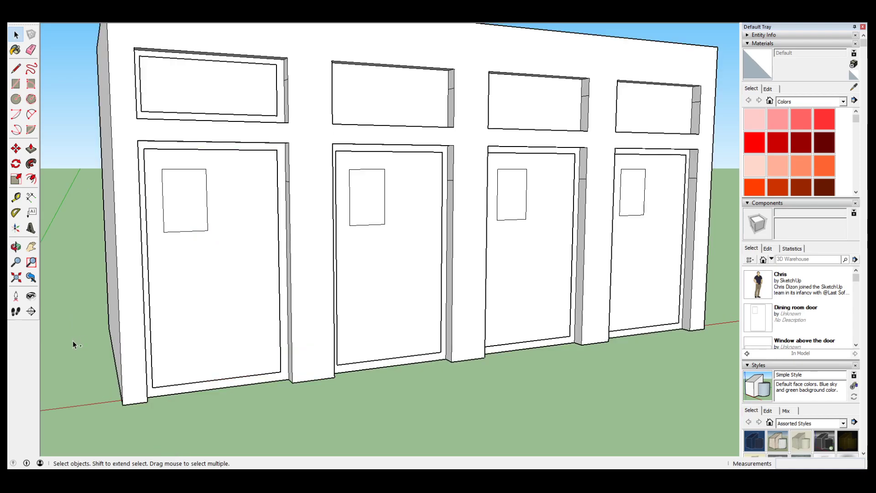
- Undo the rectangle drawn inside the door component and leave the component
key("ctrl+z")
key("ctrl+z")
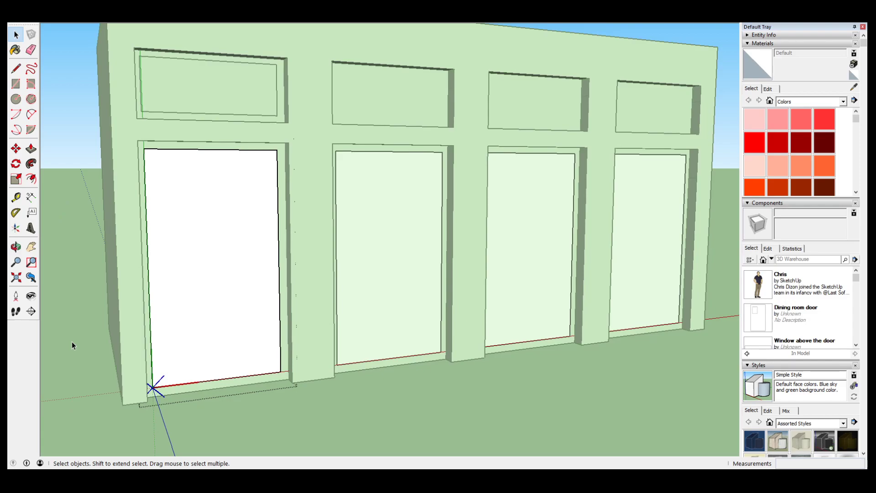
key("ctrl+z")
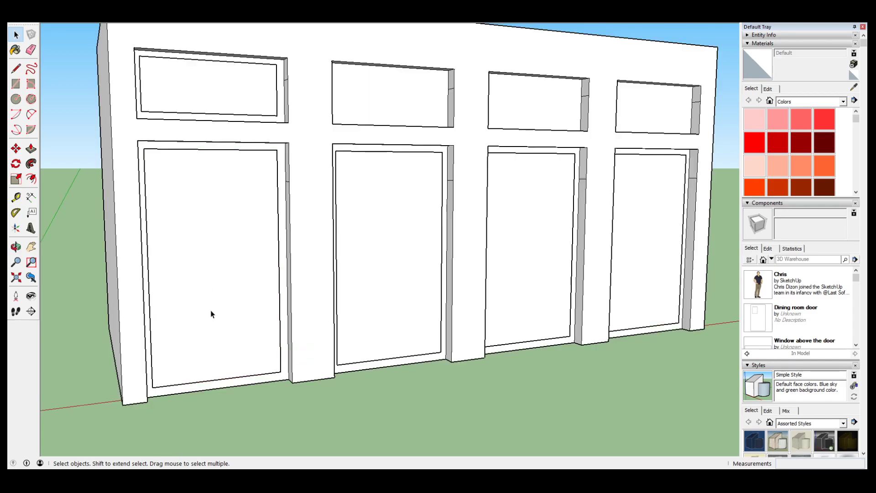
- Open the first door component and divide its face into four quarters with vertical and horizontal lines between the edge midpoints
double_click(211, 314)
middle_click_drag(267, 299, 207, 315)
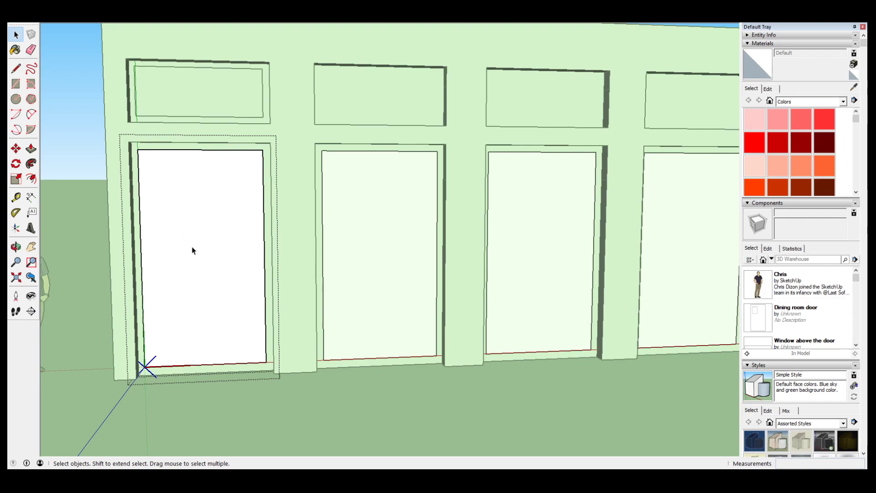
key("l")
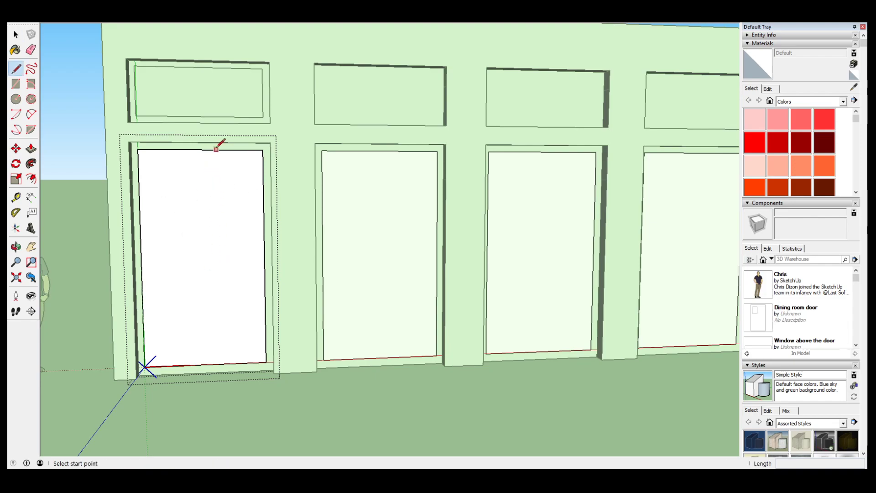
left_click(201, 150)
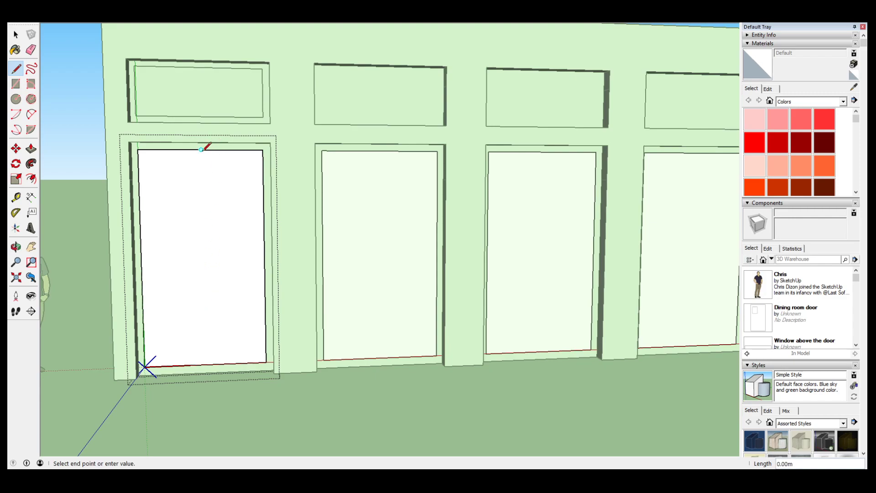
left_click(206, 364)
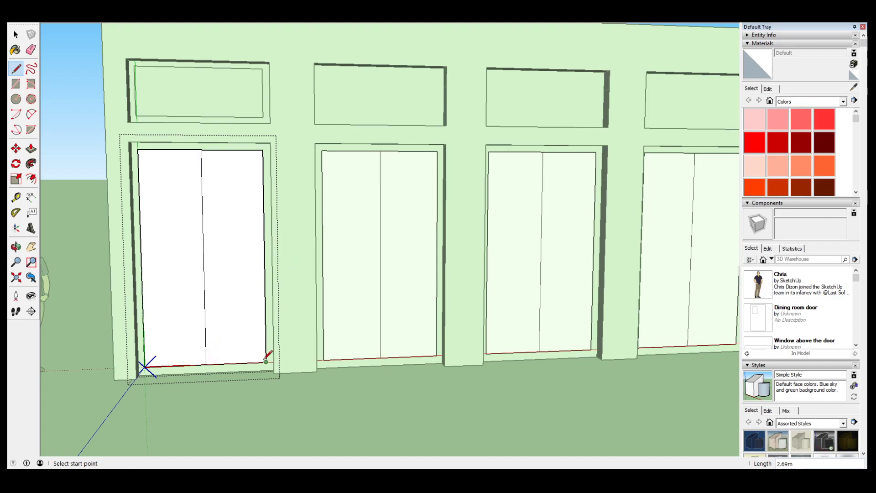
left_click(264, 257)
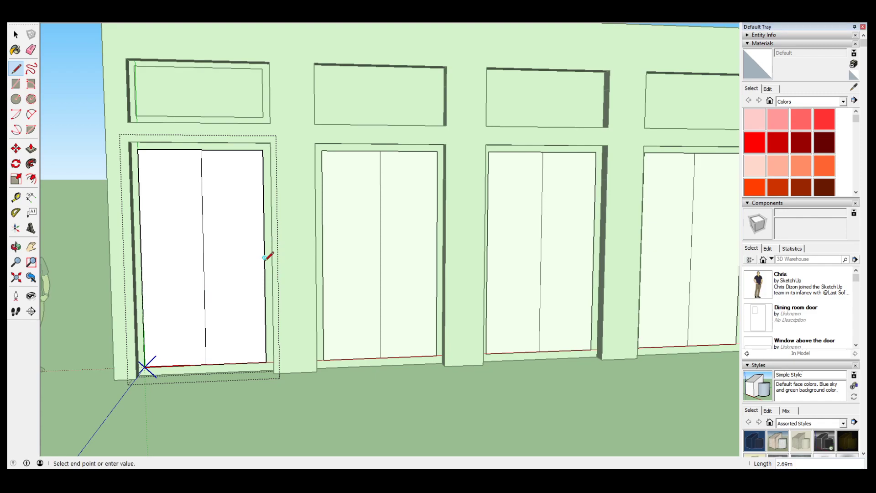
left_click(141, 259)
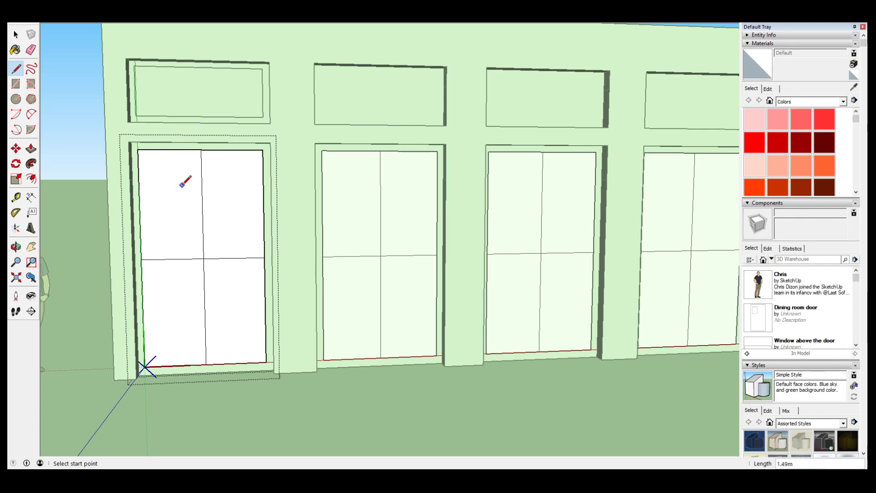
- Draw a panel rectangle about 1.14 by 0.60 m inside the door's upper-left quarter, inset from its edges
scroll(185, 182, "up", 2)
key("r")
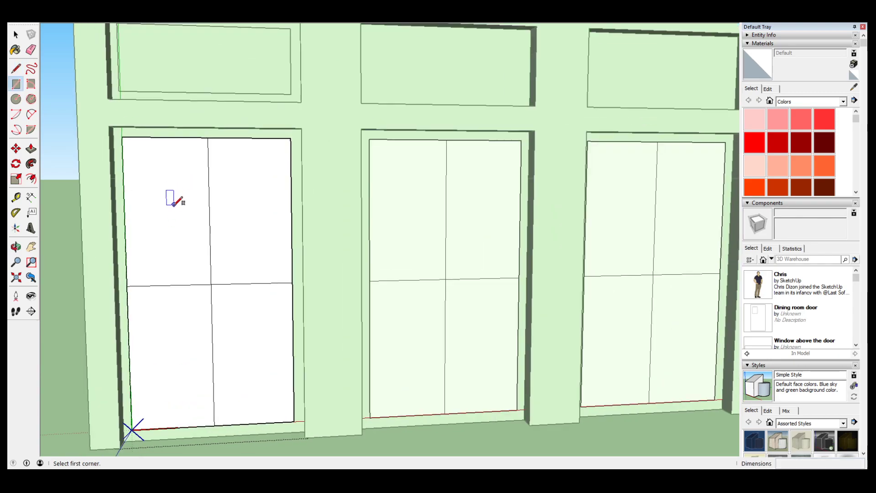
middle_click_drag(172, 196, 206, 196)
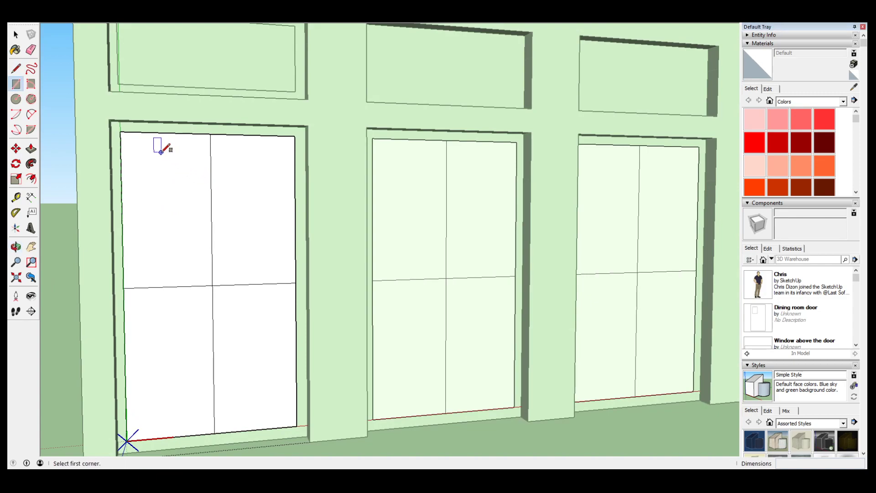
left_click(128, 144)
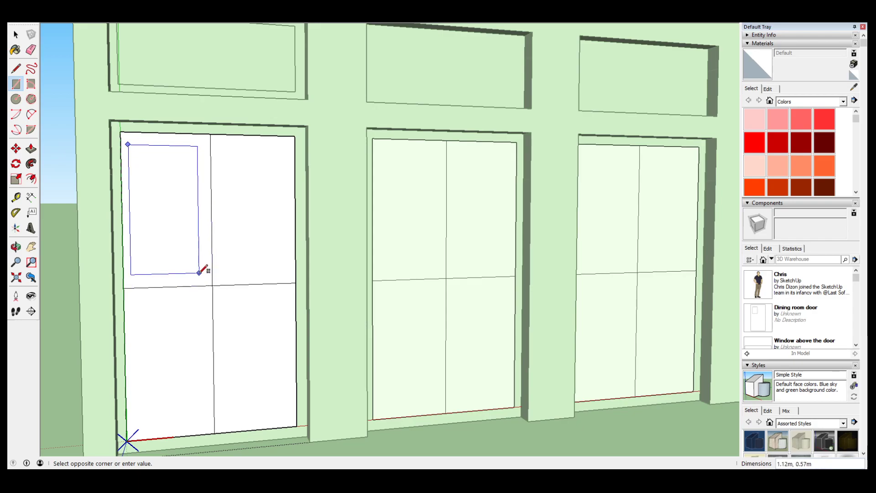
scroll(199, 273, "up", 3)
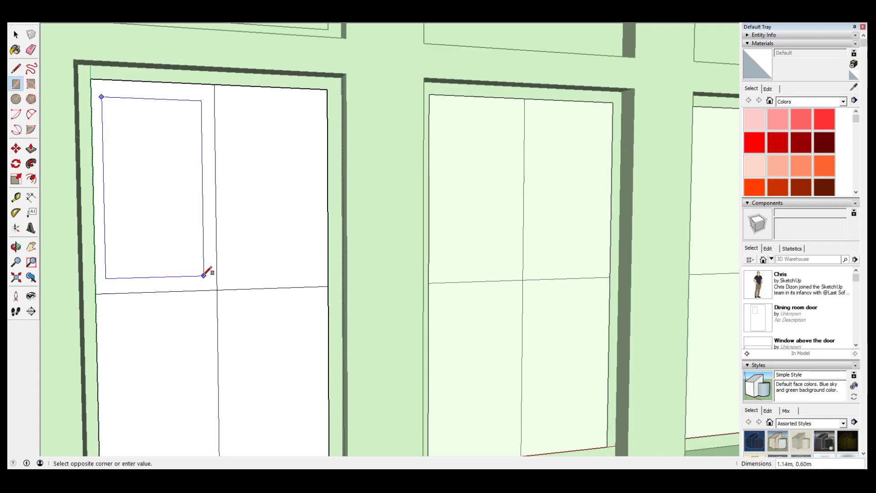
left_click(204, 275)
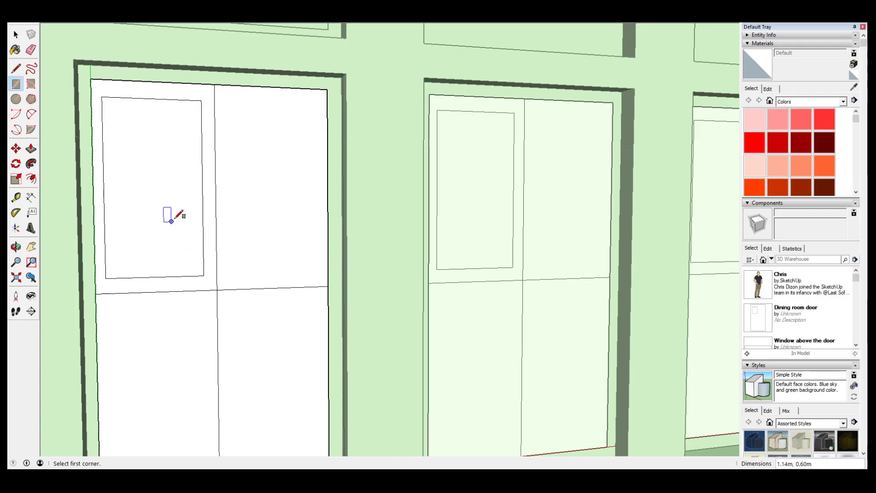
- Copy the upper-left panel about 0.75 m along the red axis into the door's upper-right quarter
key("space")
left_click(175, 247)
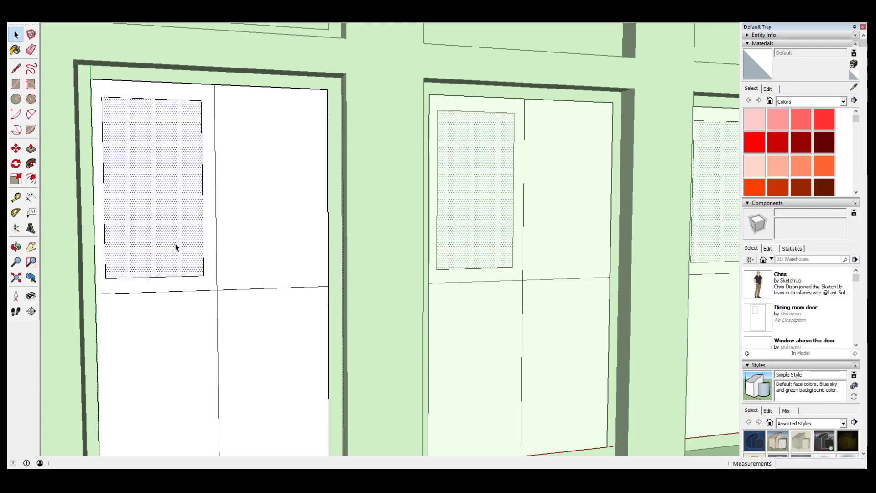
key("m")
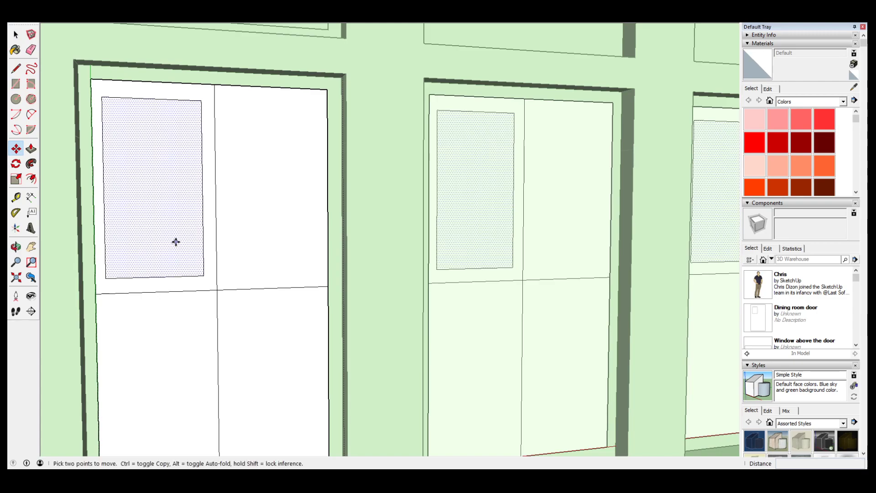
key("ctrl")
left_click(175, 247)
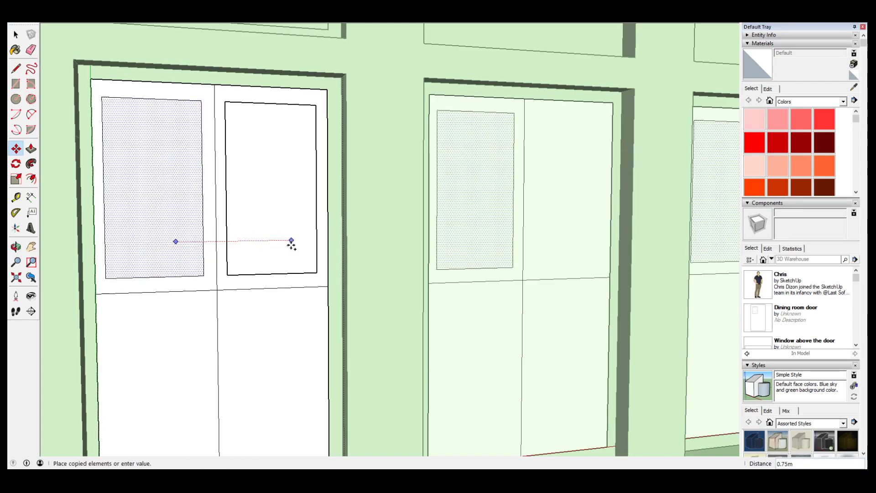
left_click(291, 240)
- Copy the upper-right panel straight down into the lower-right quarter, and copy that panel about 0.74 m across into the lower-left quarter
scroll(291, 246, "down", 4)
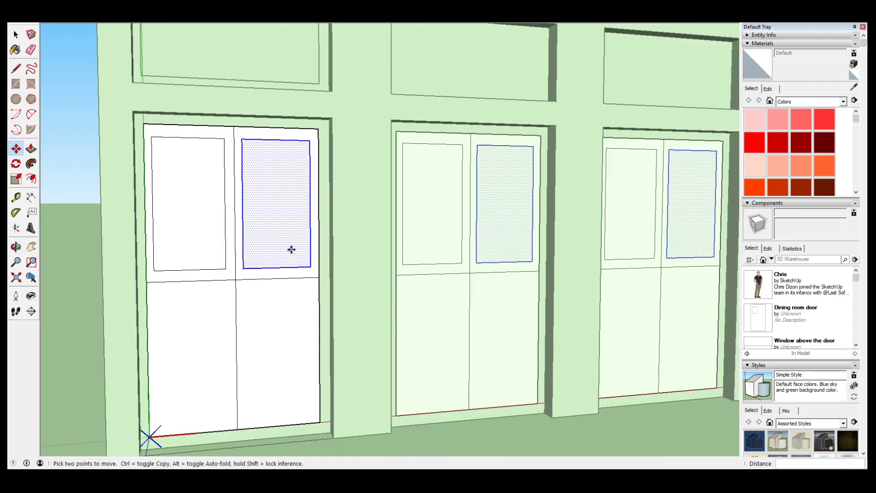
scroll(291, 250, "down", 1)
key("ctrl")
left_click(264, 245)
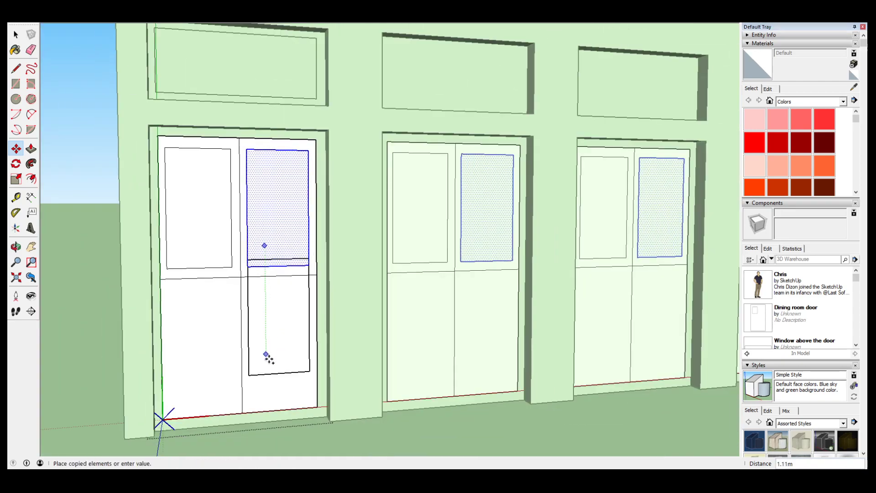
left_click(268, 380)
left_click(268, 379)
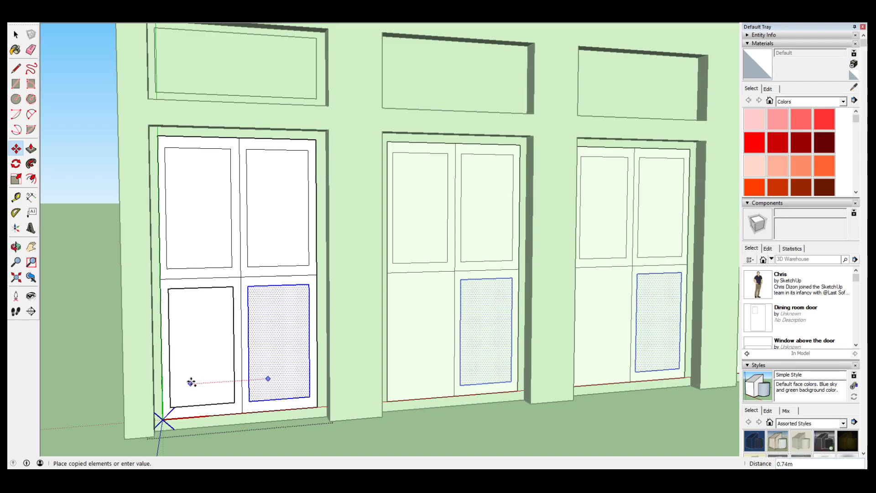
left_click(192, 381)
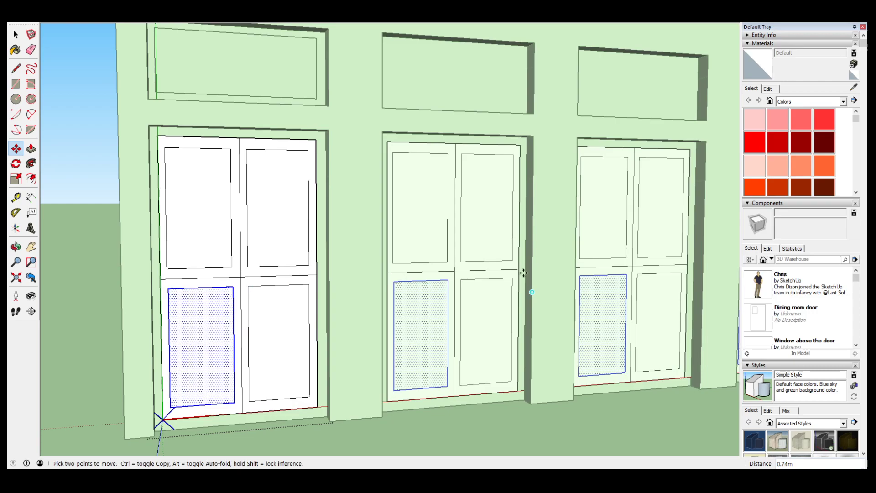
- Offset the outline of the door's upper-left panel inward by about 0.04 m
scroll(262, 194, "up", 3)
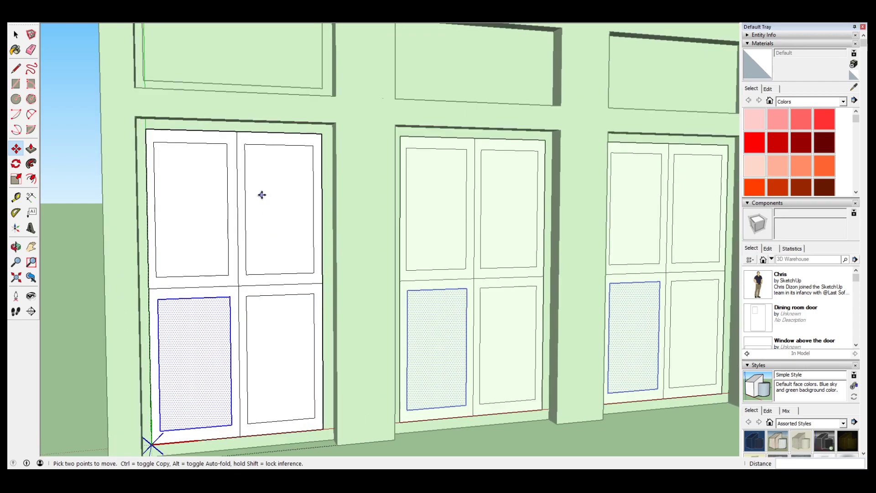
scroll(252, 199, "down", 1)
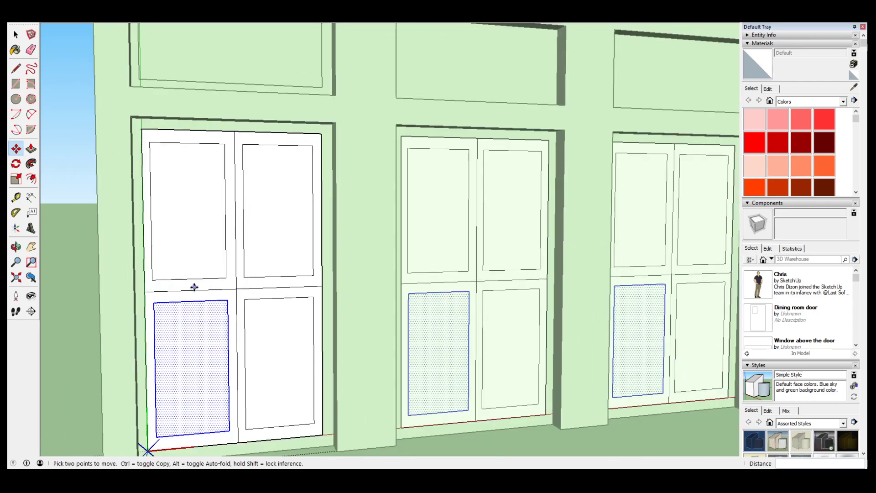
key("space")
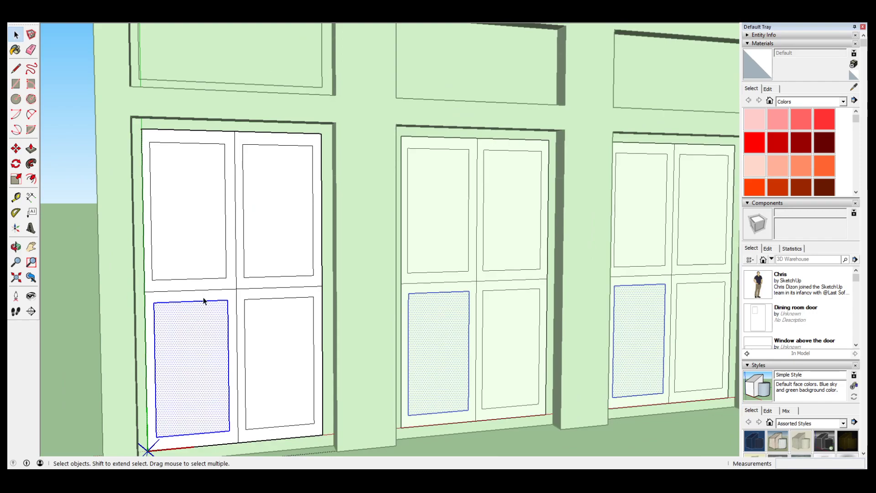
left_click(207, 272)
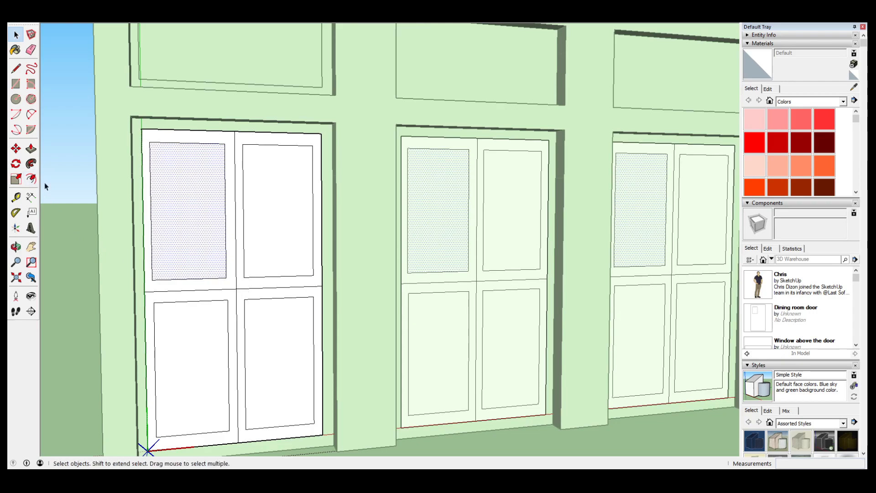
key("f")
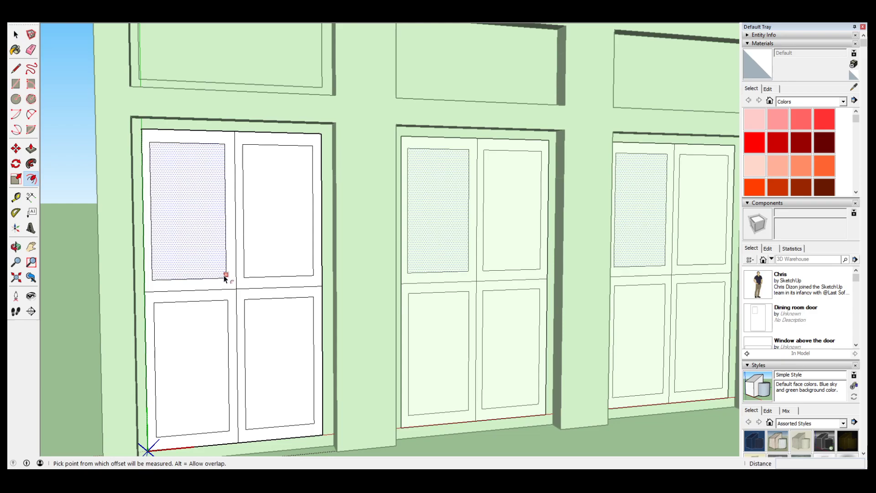
left_click(224, 275)
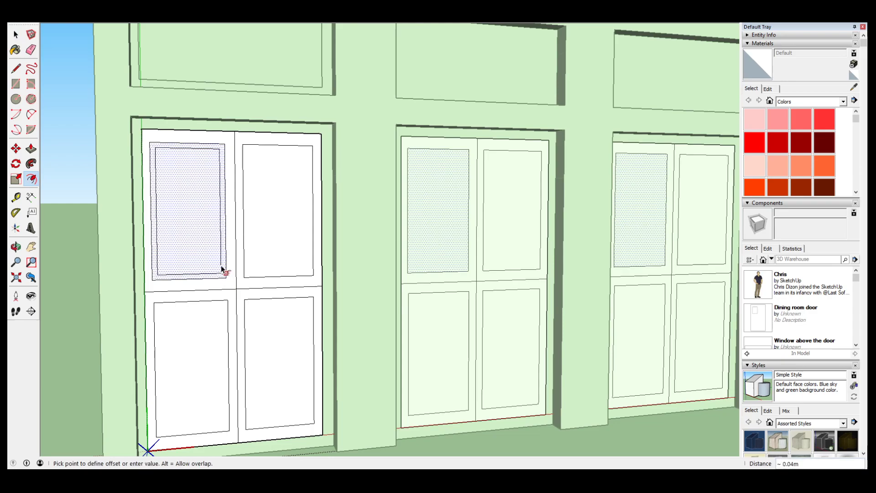
left_click(223, 270)
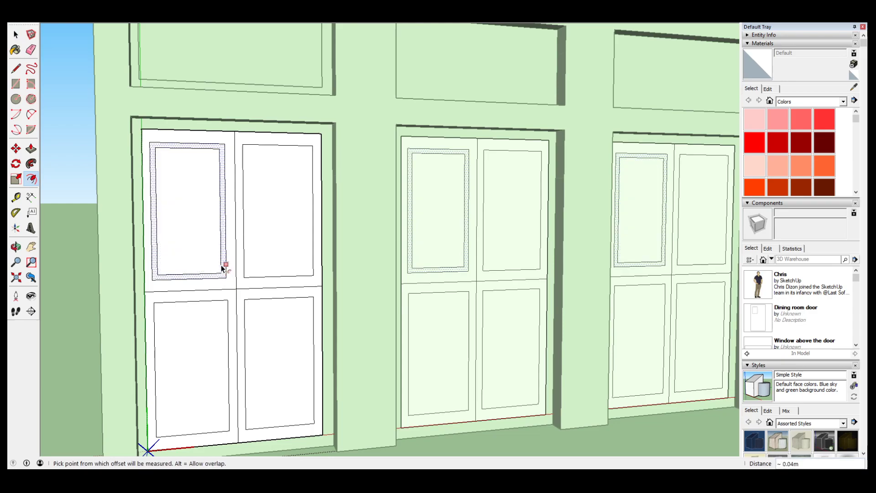
- Offset the outline of the door's upper-right panel inward by about 0.04 m
key("space")
left_click(309, 270)
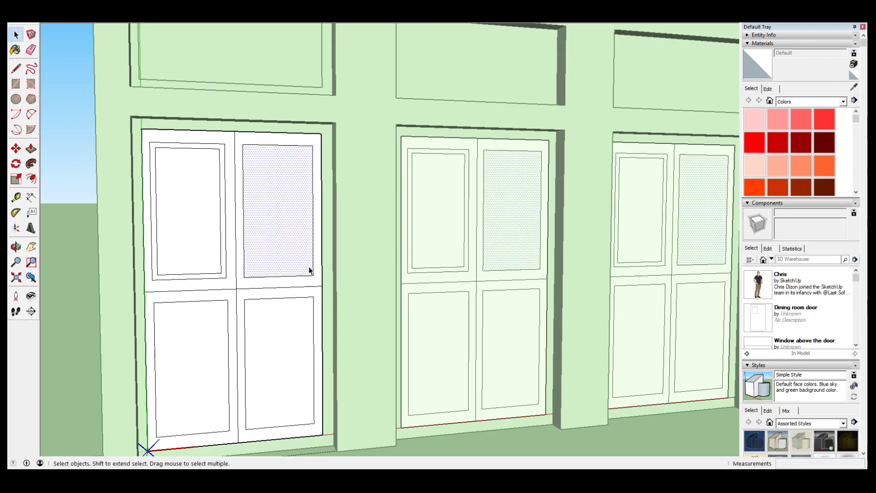
key("f")
left_click(309, 269)
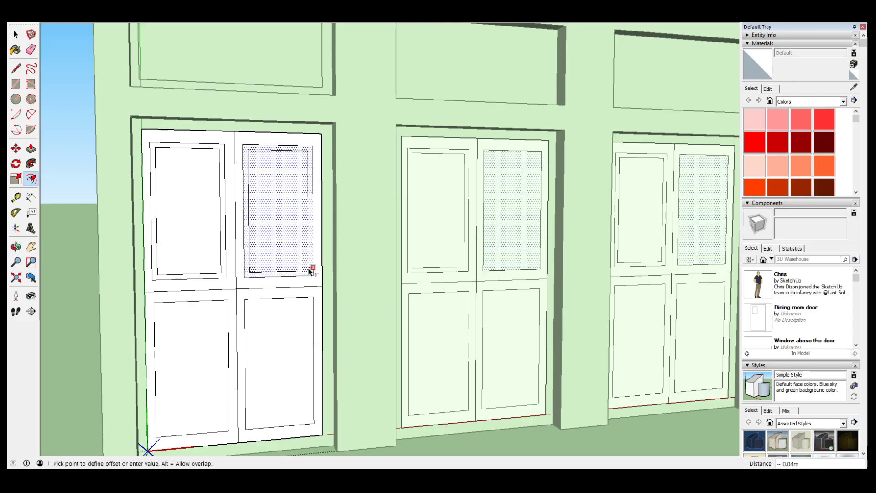
left_click(309, 270)
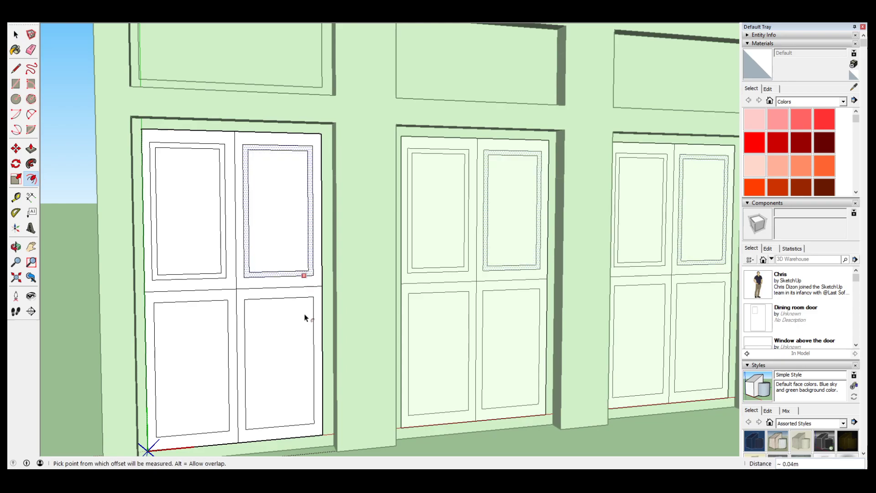
- Offset the outline of the door's lower-right panel inward by about 0.04 m
left_click(311, 422)
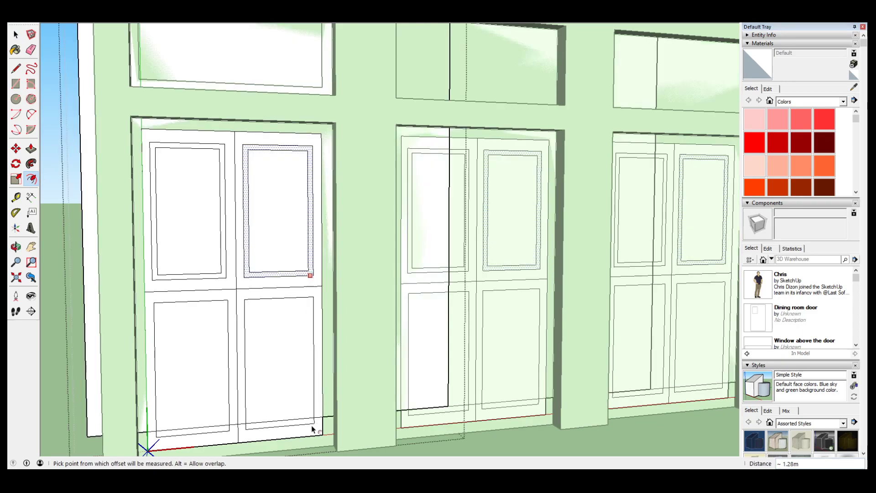
key("Escape")
key("space")
left_click(298, 406)
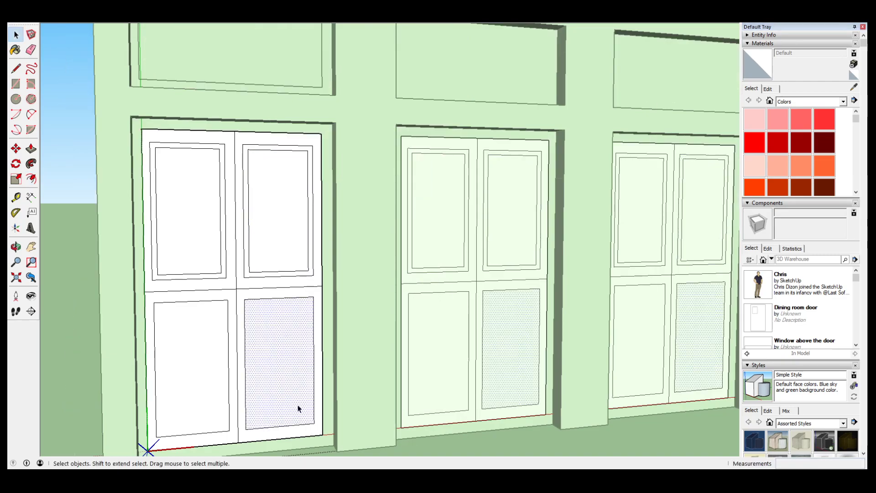
key("f")
left_click(313, 421)
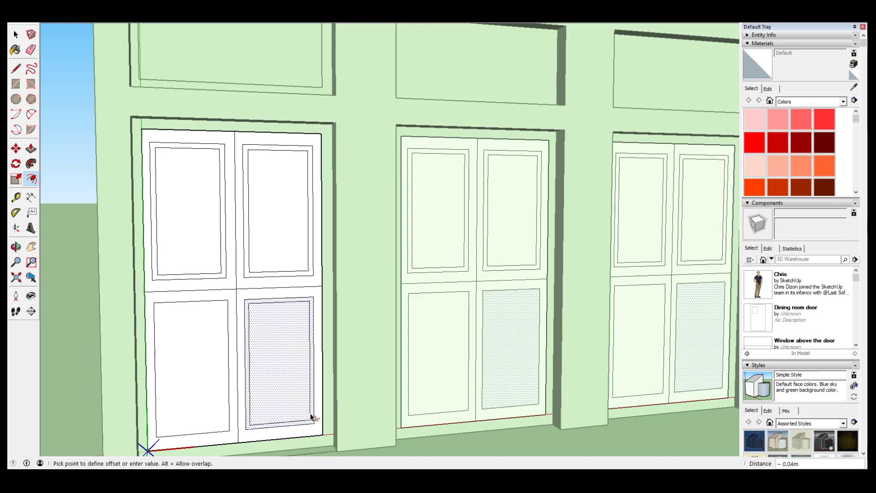
left_click(311, 417)
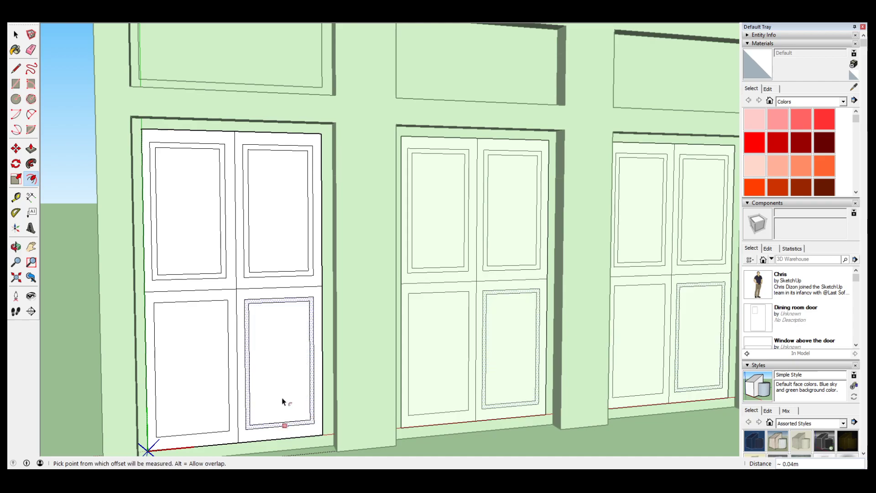
- Offset the outline of the door's lower-left panel inward by about 0.03 m
key("space")
left_click(210, 406)
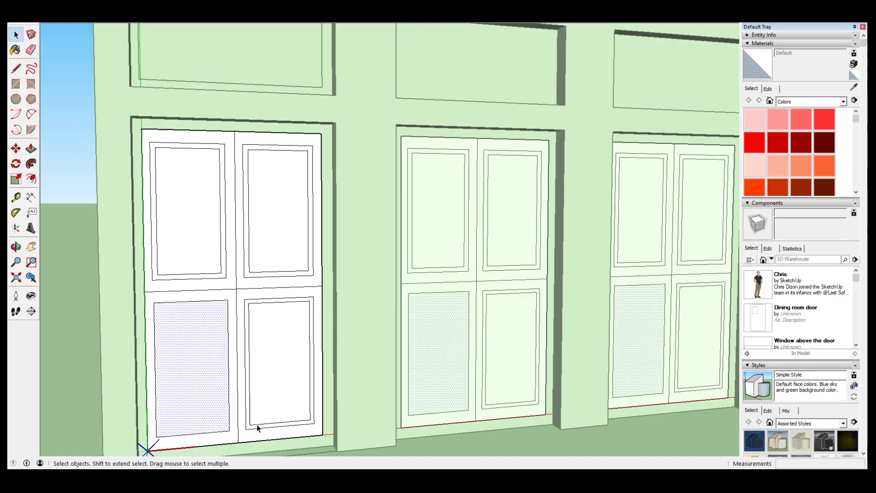
key("f")
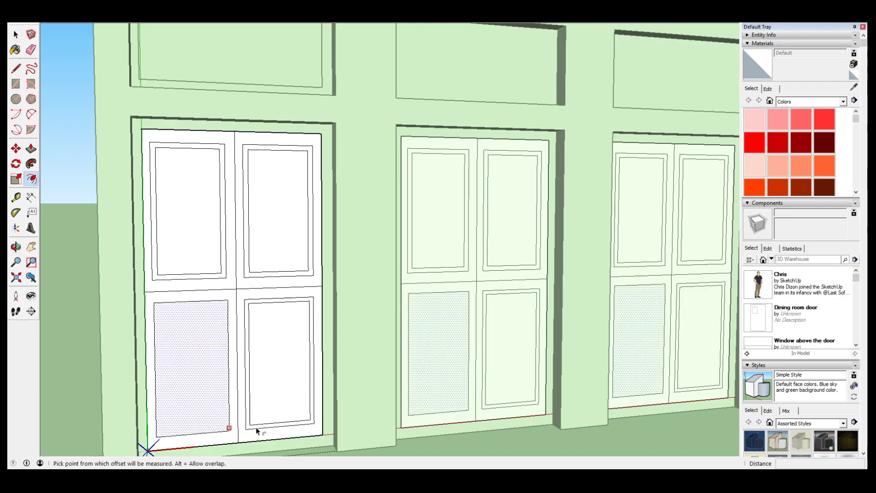
left_click(230, 426)
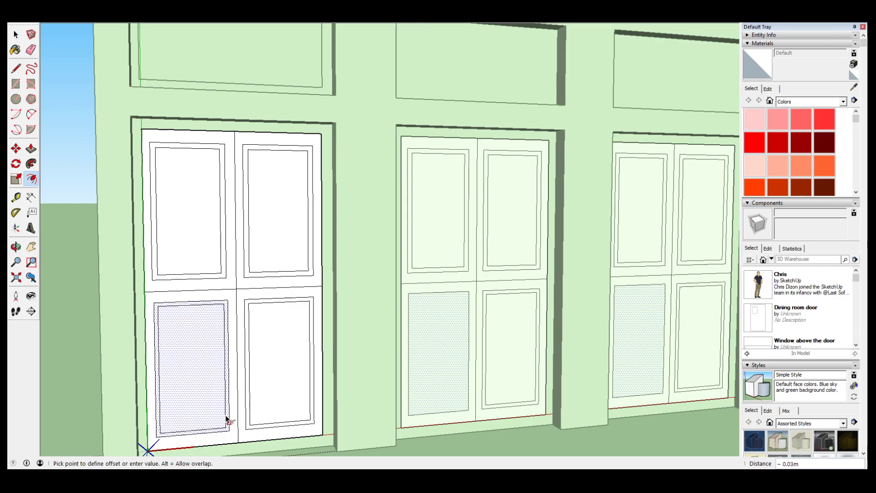
left_click(227, 417)
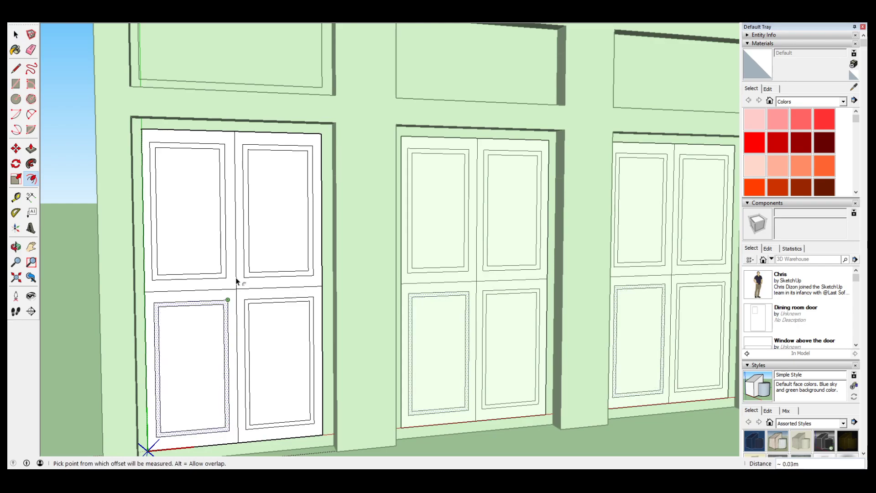
- Erase the horizontal and vertical centre lines that divide the door between its four panels
key("space")
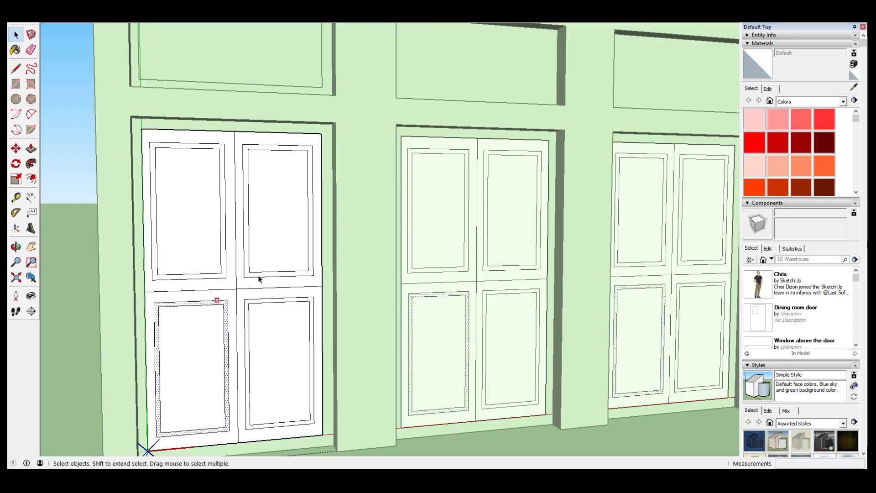
key("e")
left_click(211, 287)
left_click(251, 288)
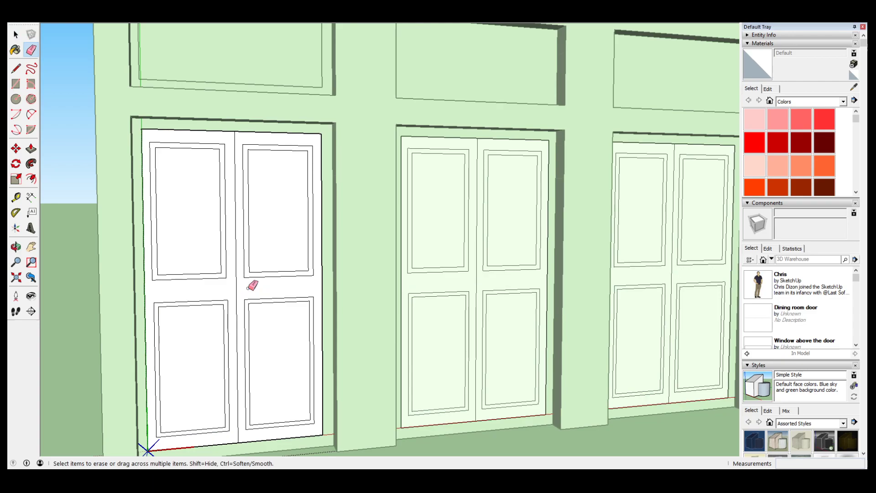
left_click(237, 287)
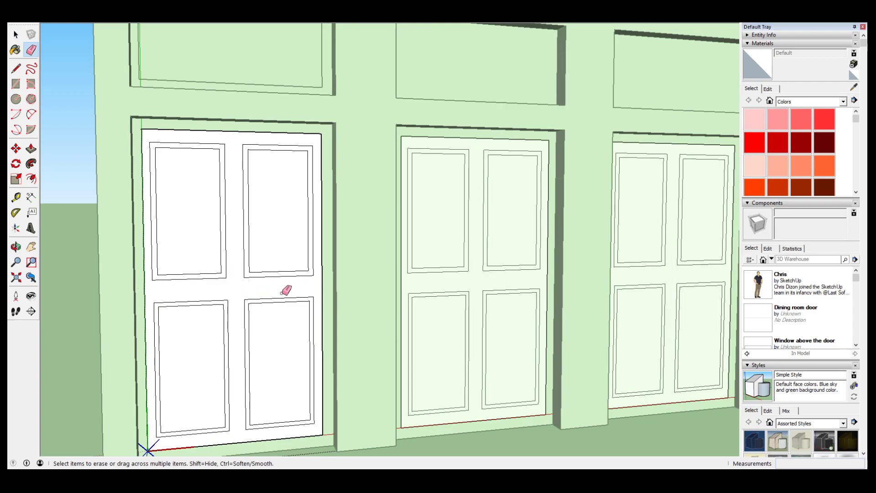
- Push/Pull the door's face surrounding the four panels outward by 0.05 m
middle_click_drag(226, 306, 365, 316)
key("p")
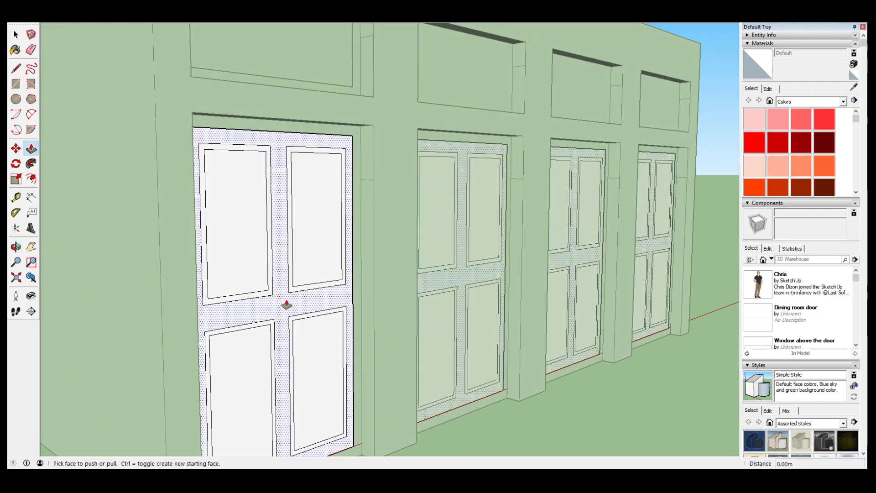
left_click(286, 305)
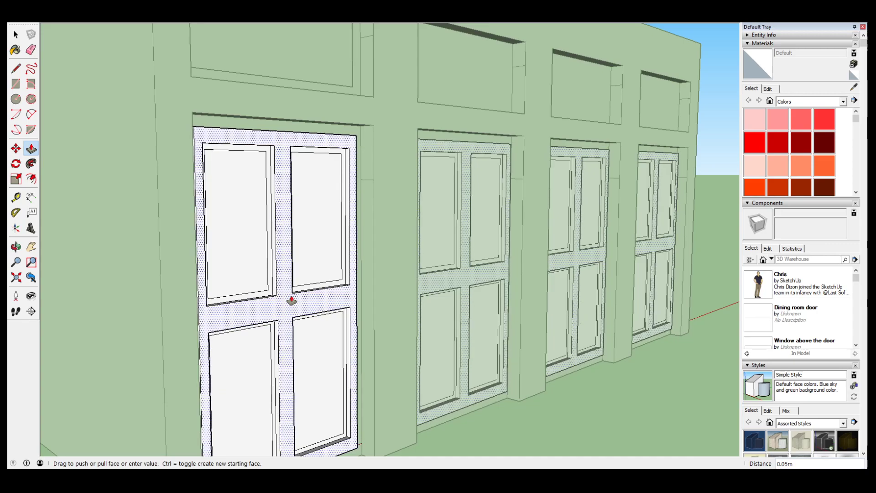
key("Escape")
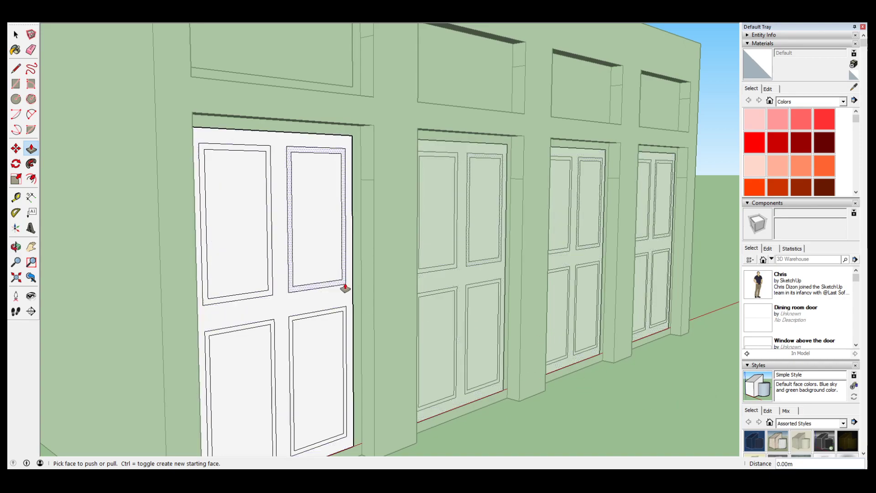
left_click(285, 304)
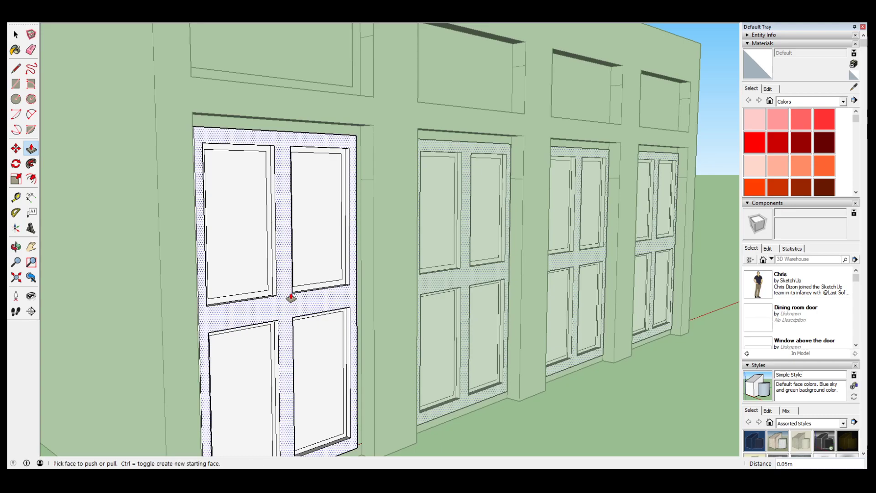
left_click(290, 297)
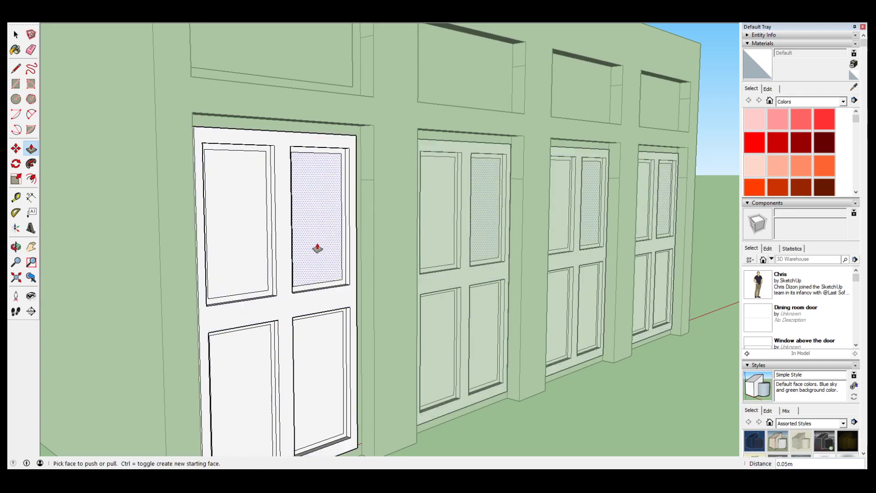
scroll(318, 248, "up", 4)
scroll(225, 204, "up", 2)
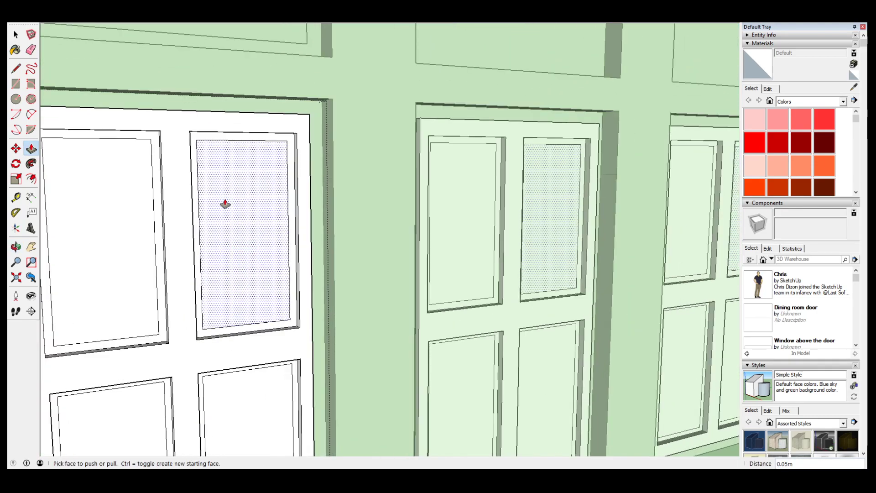
scroll(226, 202, "up", 1)
scroll(243, 173, "up", 2)
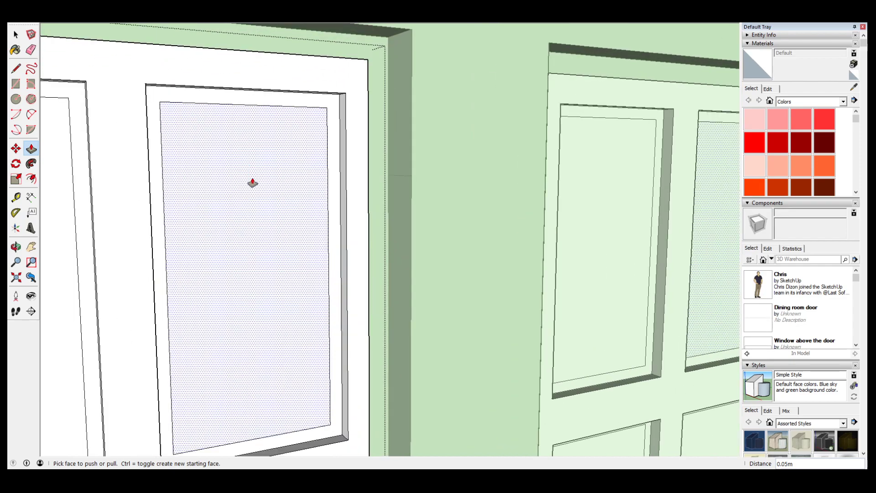
key("o")
left_click_drag(256, 258, 342, 234)
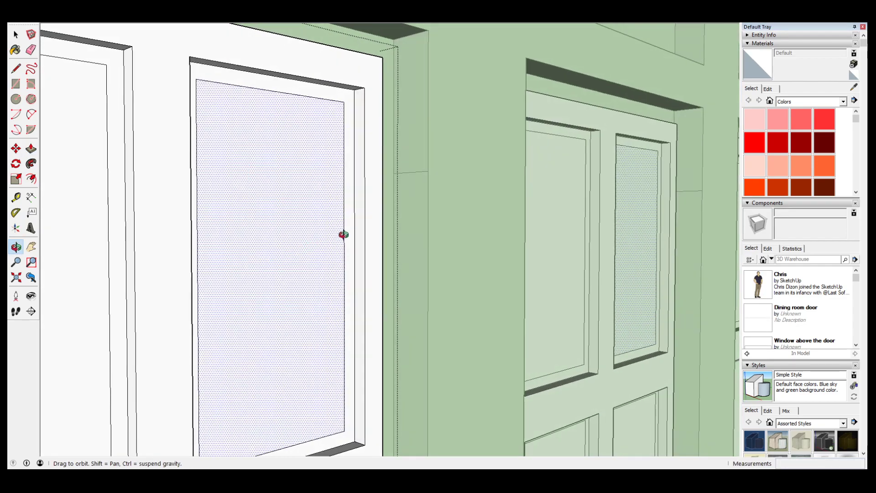
key("p")
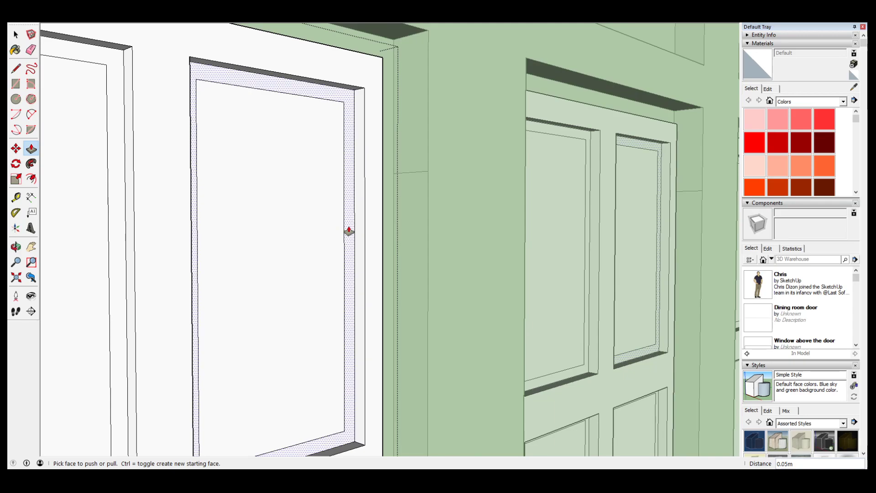
left_click_drag(348, 231, 353, 232)
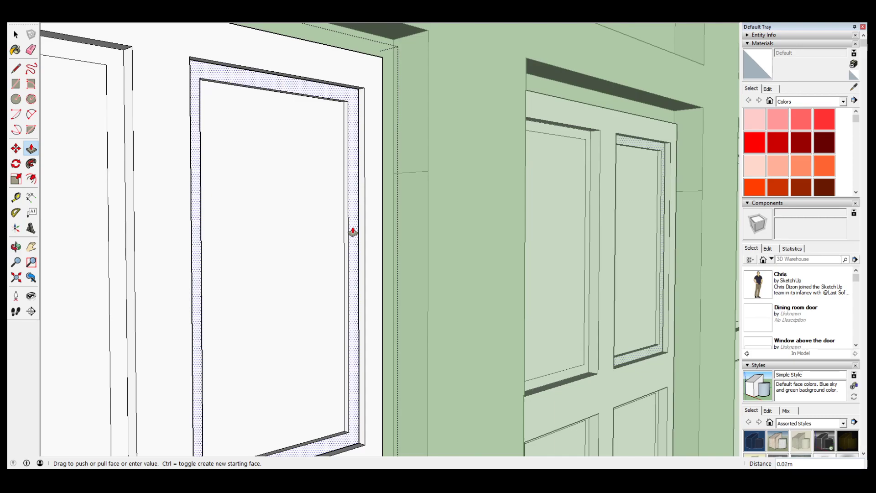
left_click(352, 232)
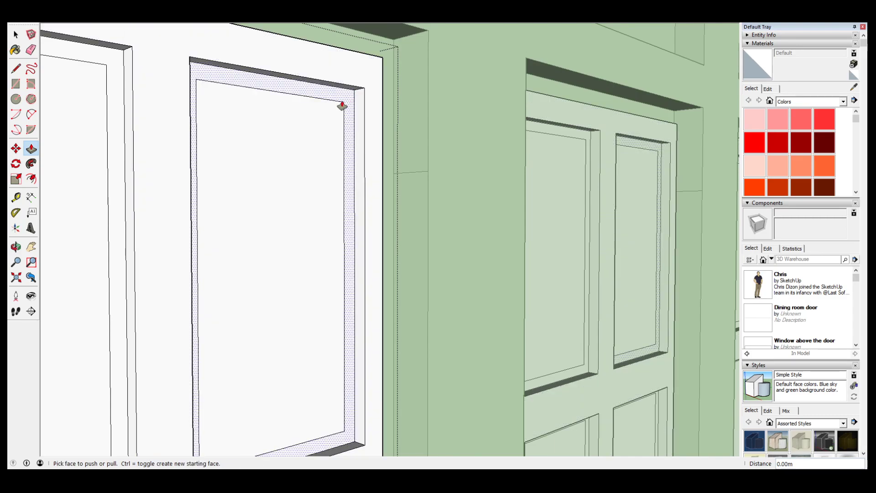
- Draw a diagonal line joining the upper-right panel's outer front corner to its inset outline at the panel's upper-right corner
middle_click_drag(369, 146, 428, 118)
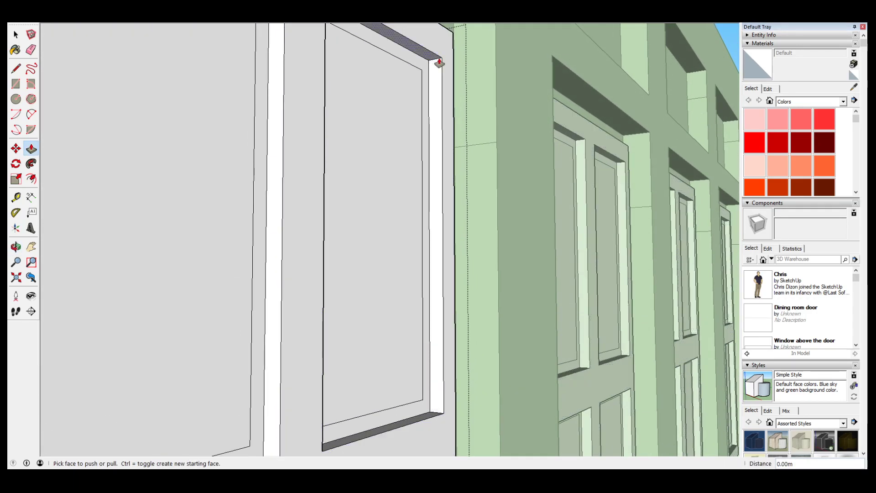
mouse_move(461, 97)
middle_mouse_down()
mouse_move(416, 119)
mouse_move(456, 91)
mouse_move(457, 107)
middle_mouse_up()
key("l")
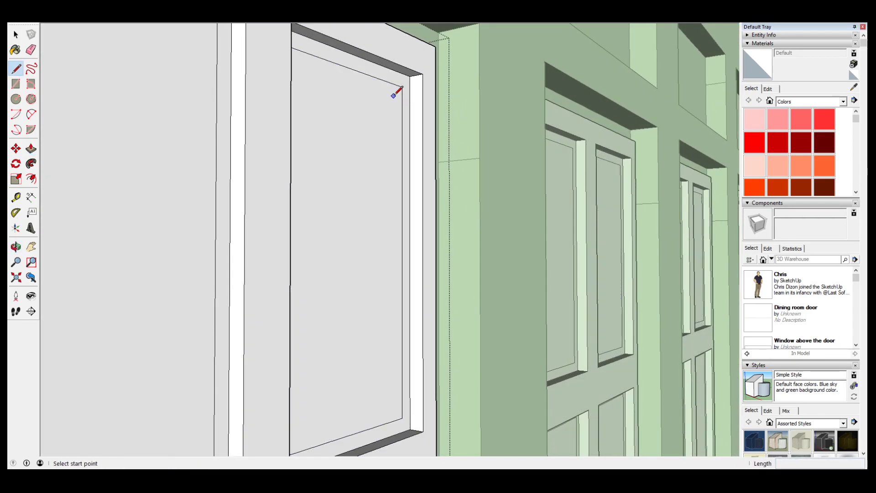
left_click(422, 73)
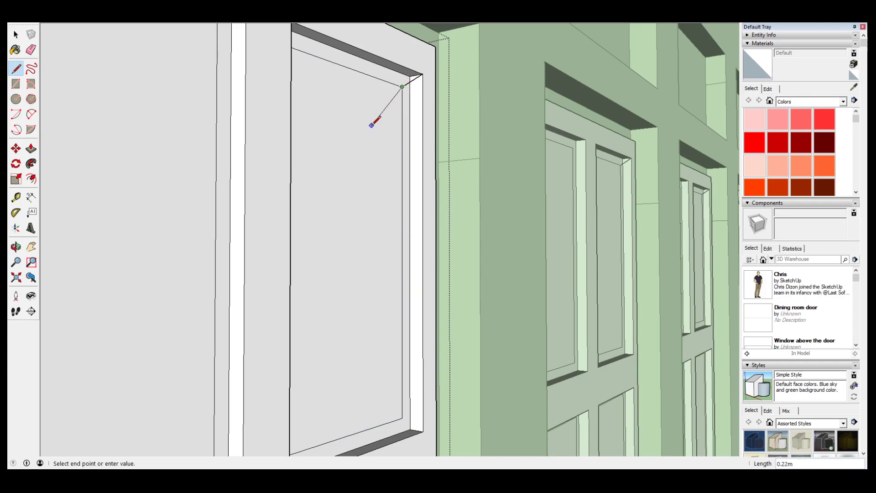
key("Escape")
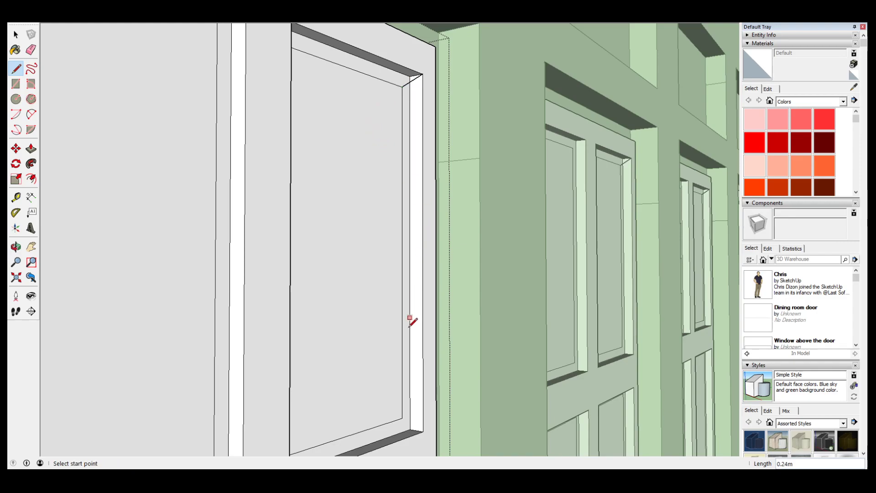
- Draw a diagonal line from the inset outline to the outer front corner at the lower-right corner of the upper-right panel
key("h")
left_click_drag(410, 440, 416, 316)
key("l")
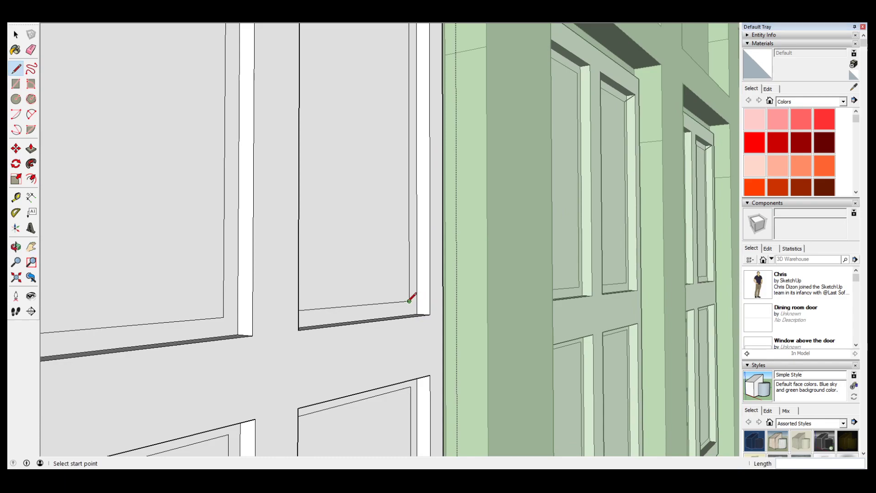
left_click(409, 301)
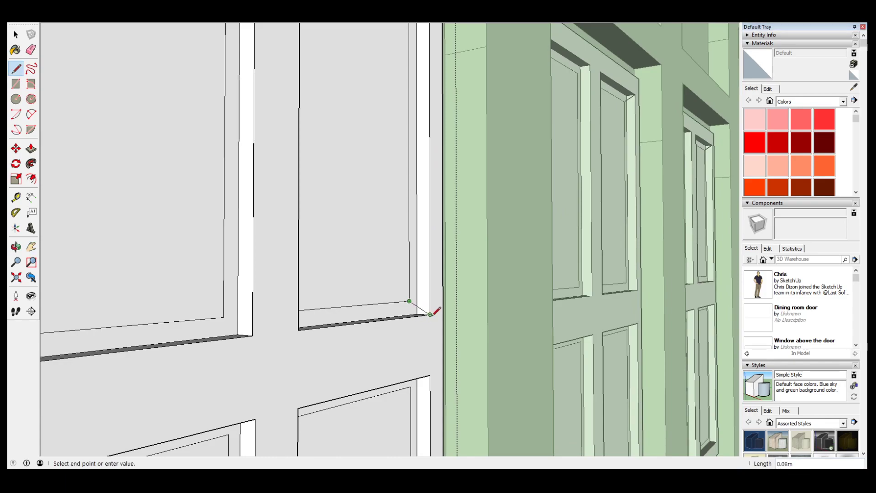
left_click(430, 315)
- Draw a diagonal line from the inset outline to the outer front corner at the upper-left corner of the upper-right panel
middle_click_drag(401, 286, 340, 374)
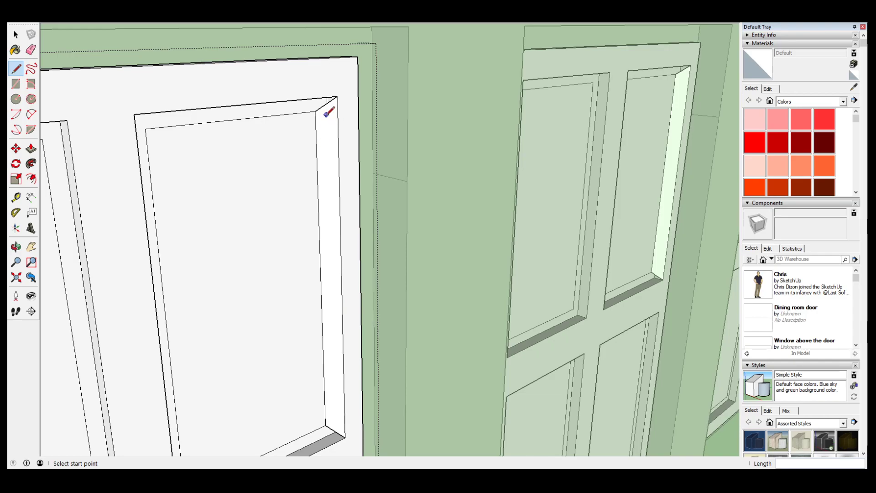
middle_click_drag(289, 131, 123, 91)
left_click(80, 107)
left_click(66, 93)
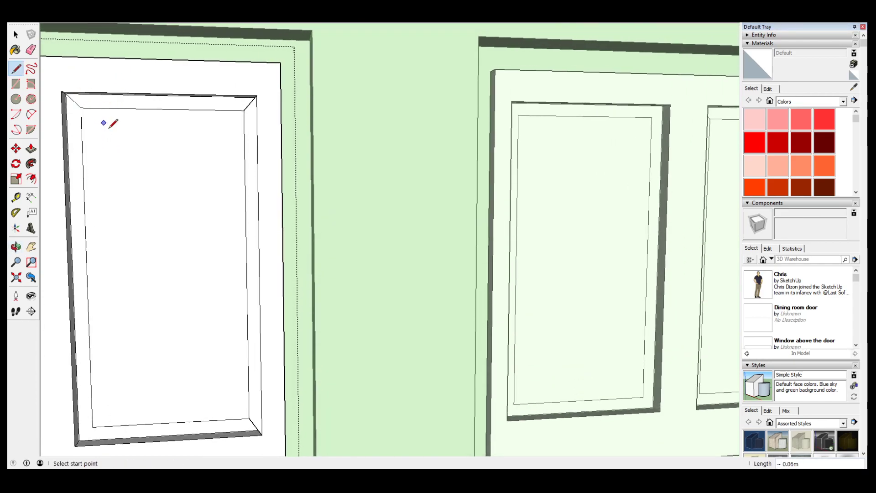
middle_click_drag(100, 111, 102, 47)
left_click(94, 109)
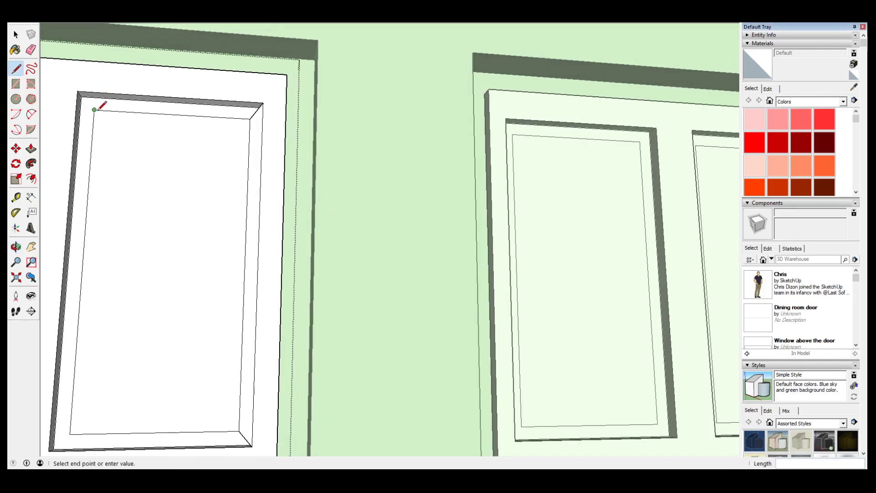
left_click(78, 92)
- Connect the inset outline to the outer front corner at the upper-right panel's lower-left corner, closing the sloped border faces
middle_click_drag(116, 160, 111, 400)
scroll(116, 408, "up", 4)
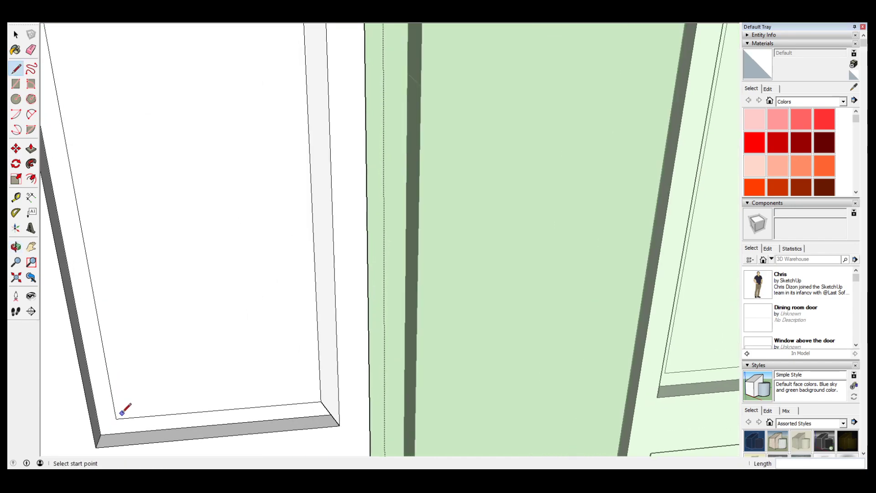
key("h")
left_click_drag(95, 426, 133, 333)
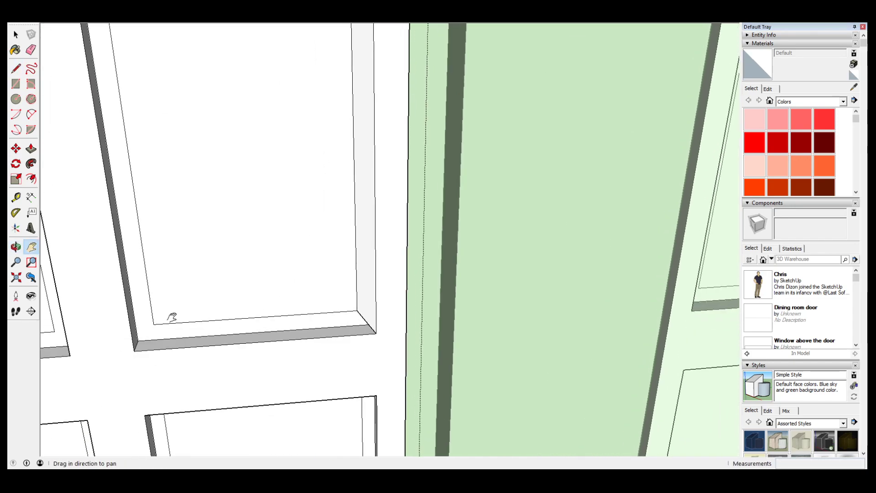
key("l")
left_click(154, 324)
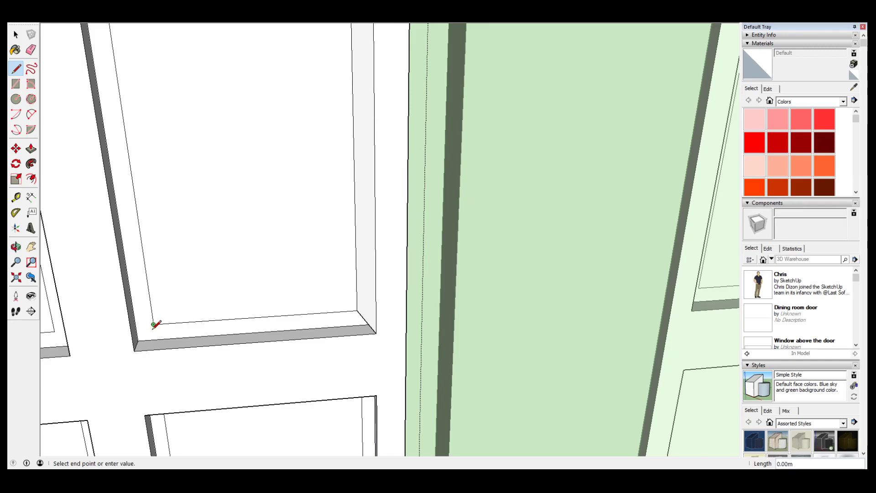
left_click(134, 351)
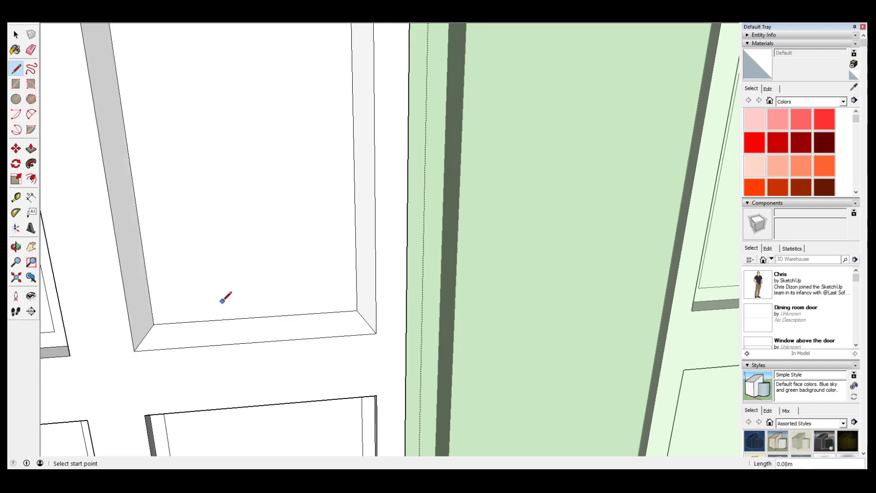
- Finish editing the door component and bring the whole facade with its four doors into view
scroll(219, 301, "down", 3)
middle_click_drag(215, 303, 320, 325)
scroll(464, 273, "down", 5)
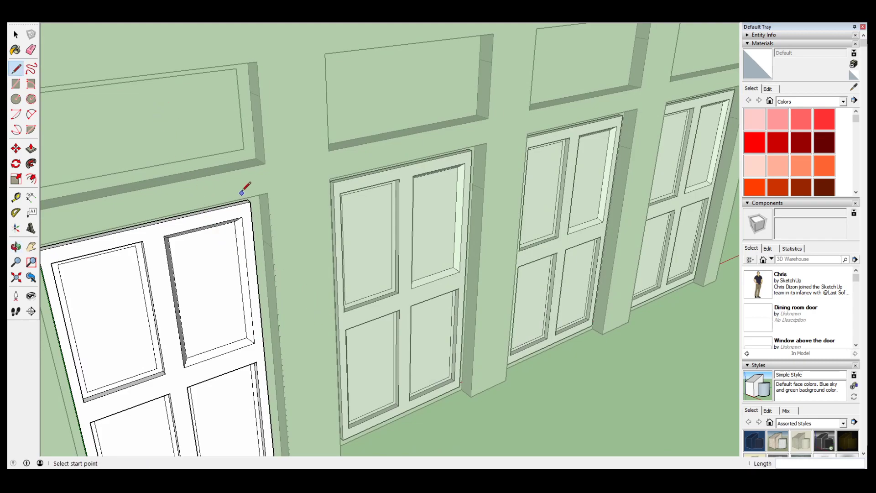
scroll(241, 199, "down", 1)
scroll(240, 199, "down", 2)
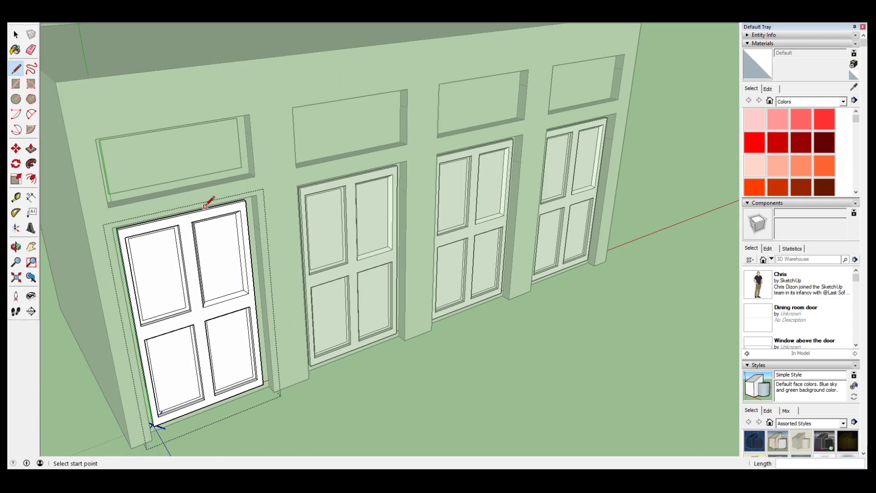
key("space")
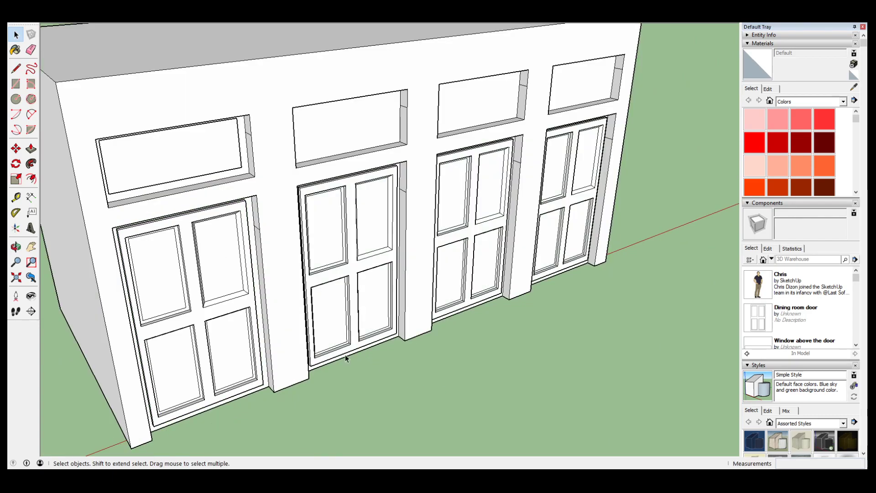
key("o")
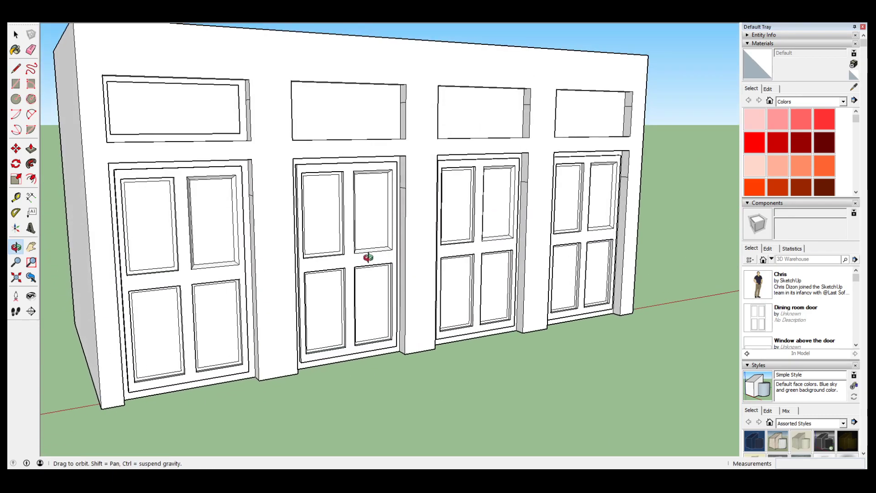
left_click_drag(369, 258, 525, 219)
key("space")
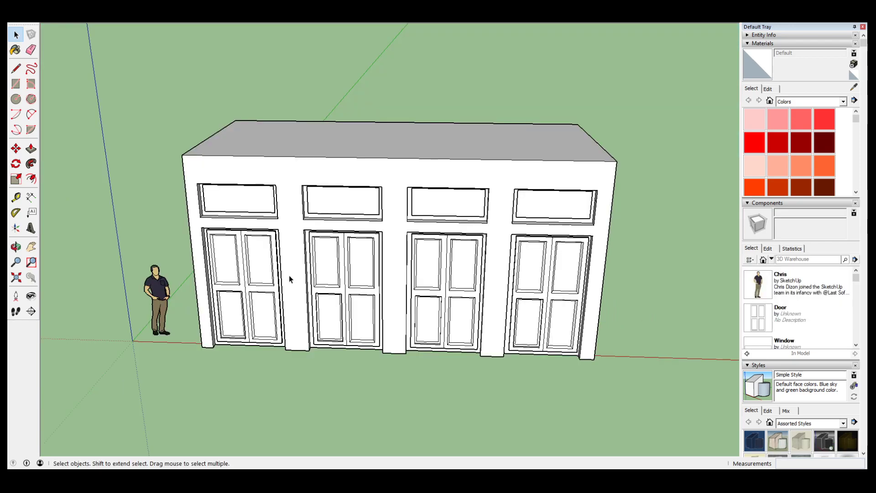
- Examine the bevelled door panels and the windows above them from several angles along the facade
middle_click_drag(288, 275, 410, 260)
scroll(207, 302, "up", 4)
scroll(207, 302, "up", 3)
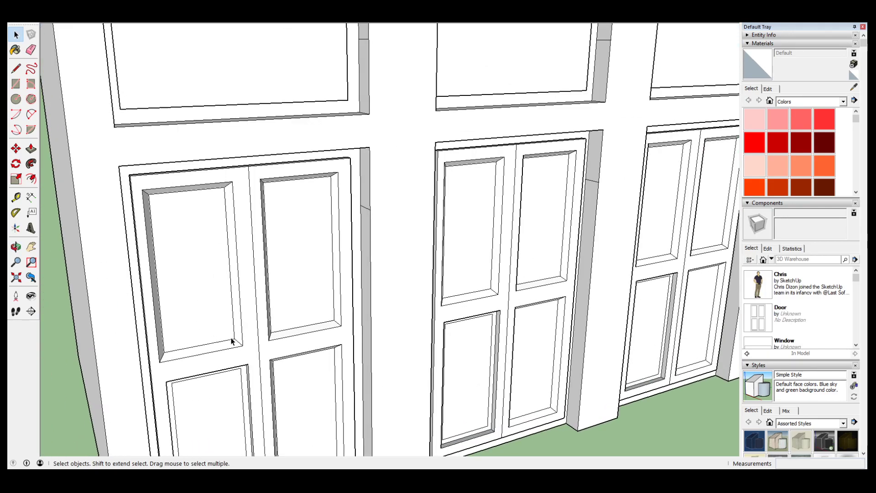
scroll(230, 336, "up", 3)
scroll(347, 258, "down", 8)
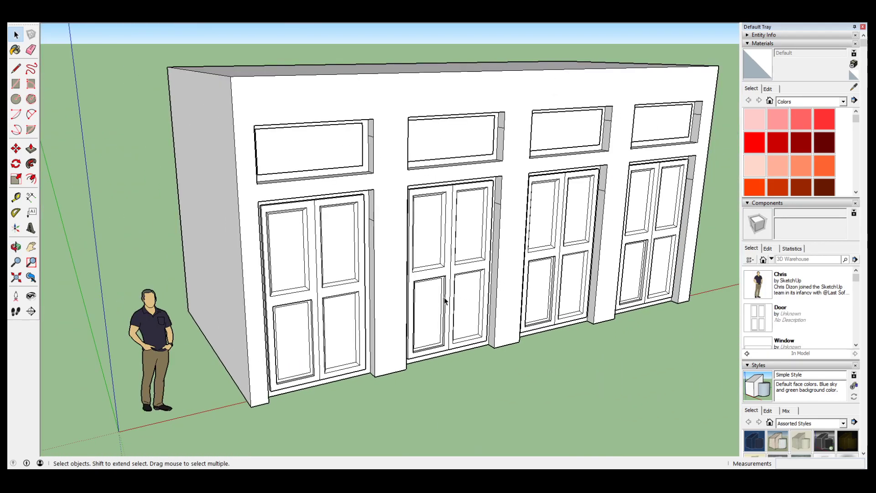
middle_click_drag(472, 280, 258, 272)
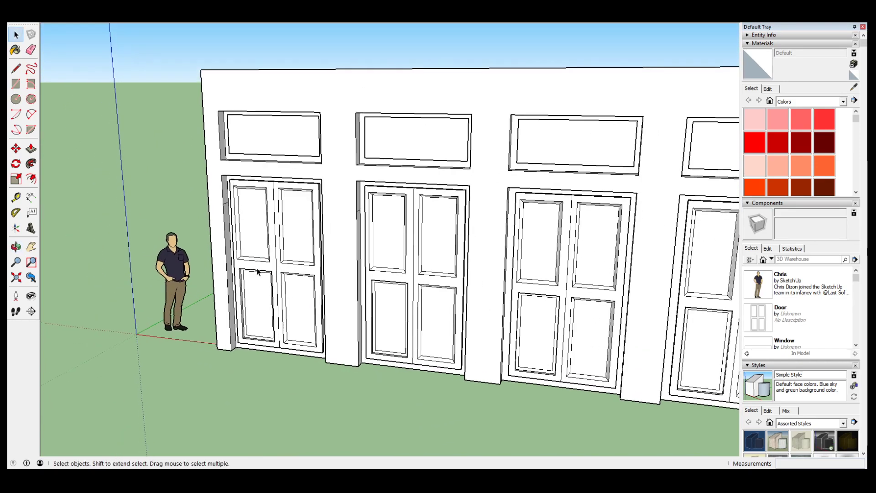
scroll(264, 273, "up", 3)
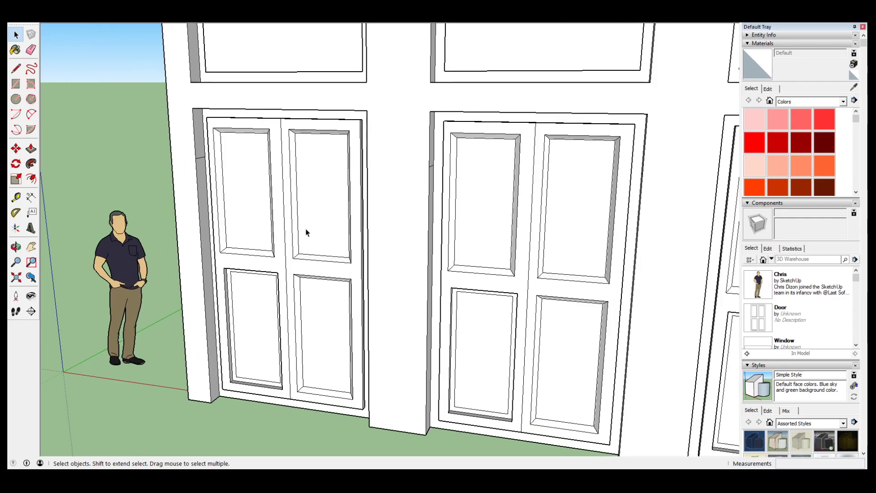
scroll(314, 217, "down", 2)
key("h")
left_click_drag(297, 203, 321, 271)
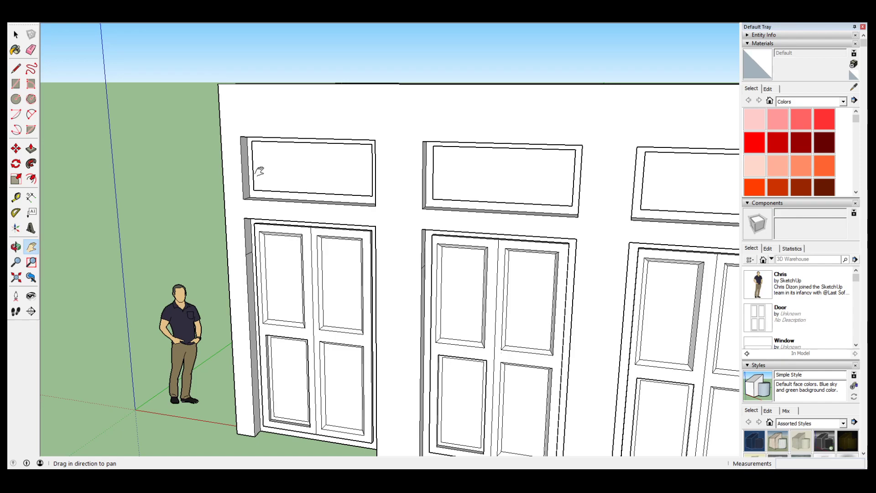
middle_click_drag(268, 176, 417, 170)
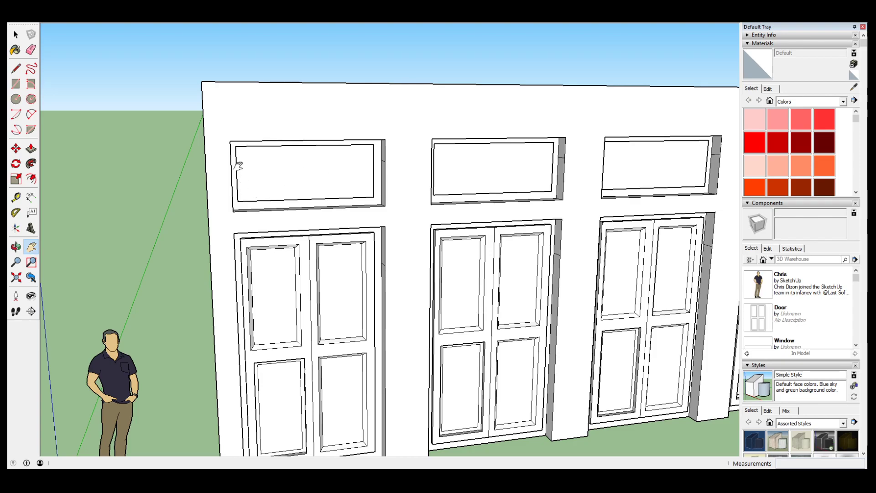
middle_click_drag(299, 251, 217, 245)
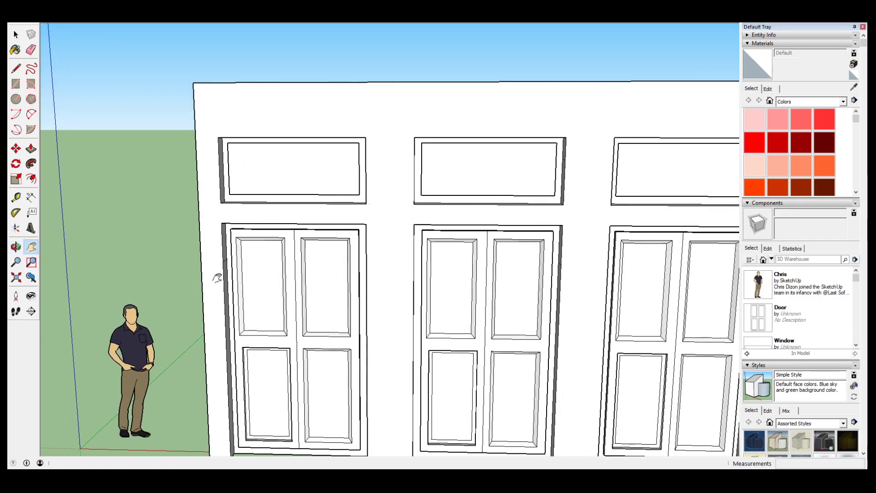
middle_click_drag(217, 277, 300, 278)
middle_click(299, 278)
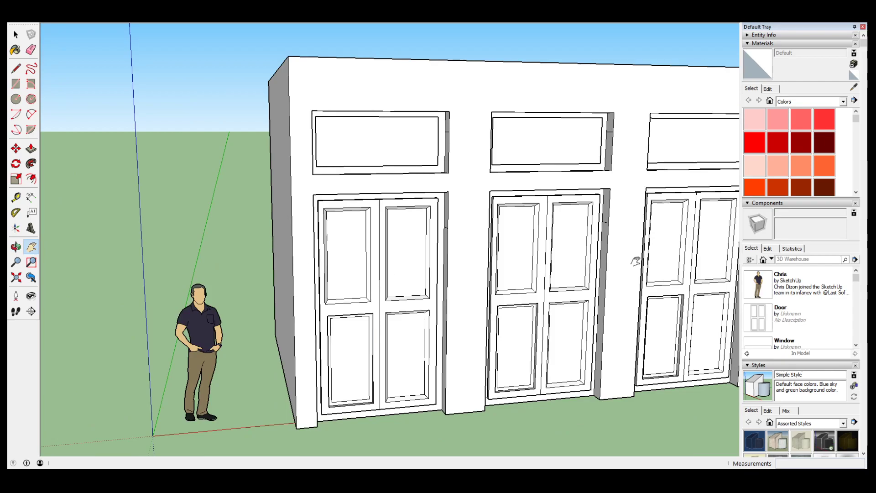
- Open the double door component nearest the standing figure for editing, seen from a low angle
scroll(391, 272, "up", 3)
key("space")
double_click(378, 311)
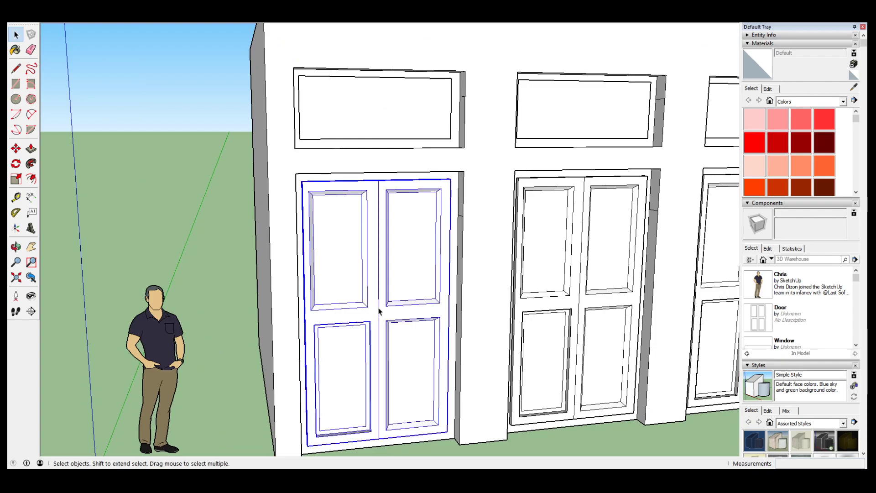
key("o")
left_click_drag(401, 313, 506, 271)
key("space")
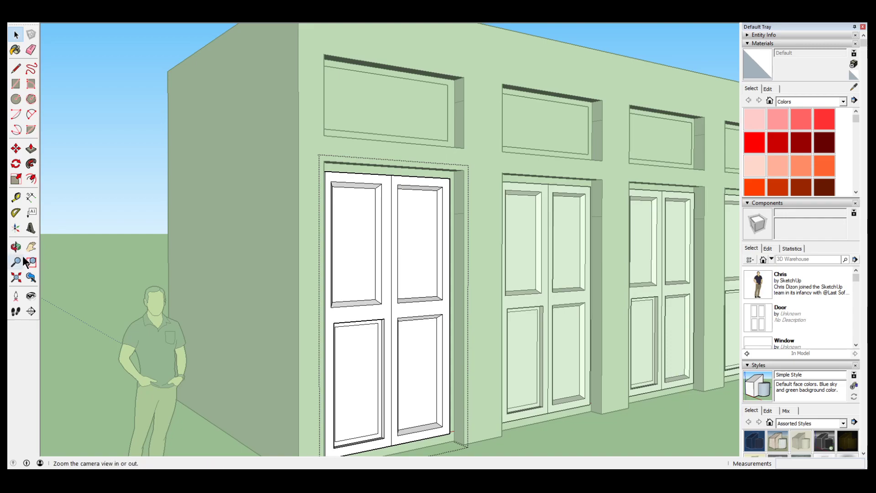
- Paint all four inset panel faces of the door with Translucent Glass Blue from the Glass and Mirrors materials
left_click(15, 51)
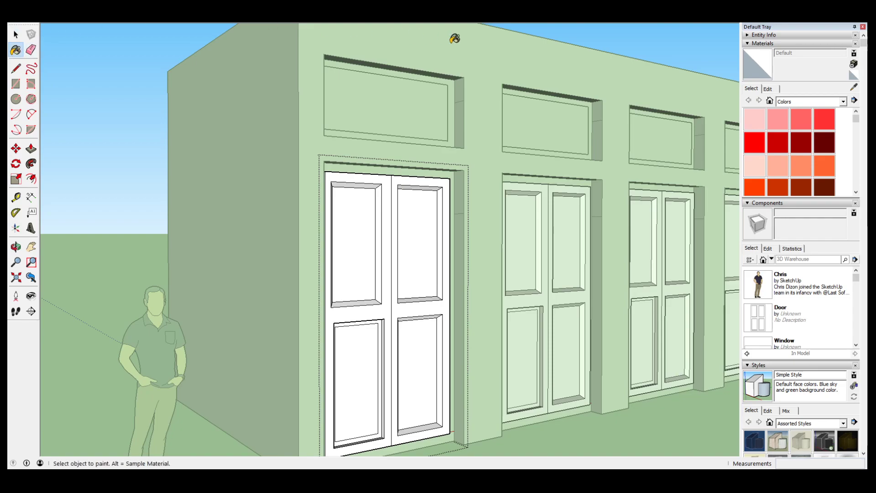
left_click(842, 102)
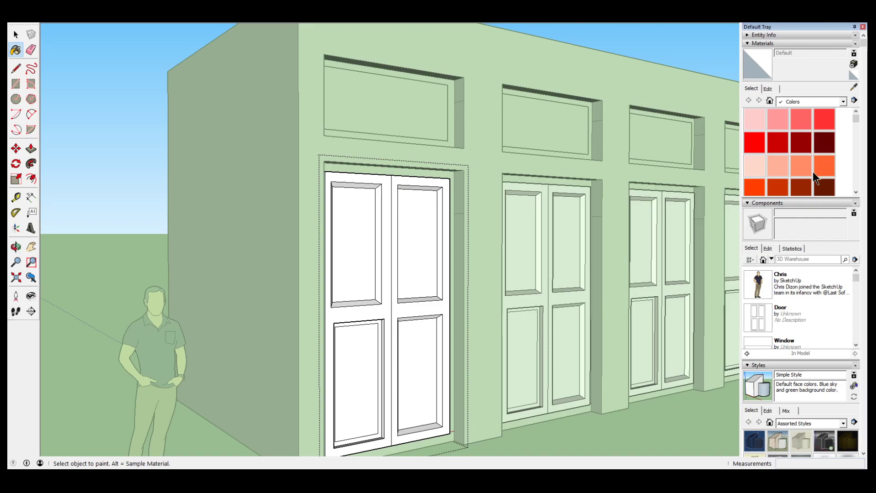
left_click(806, 146)
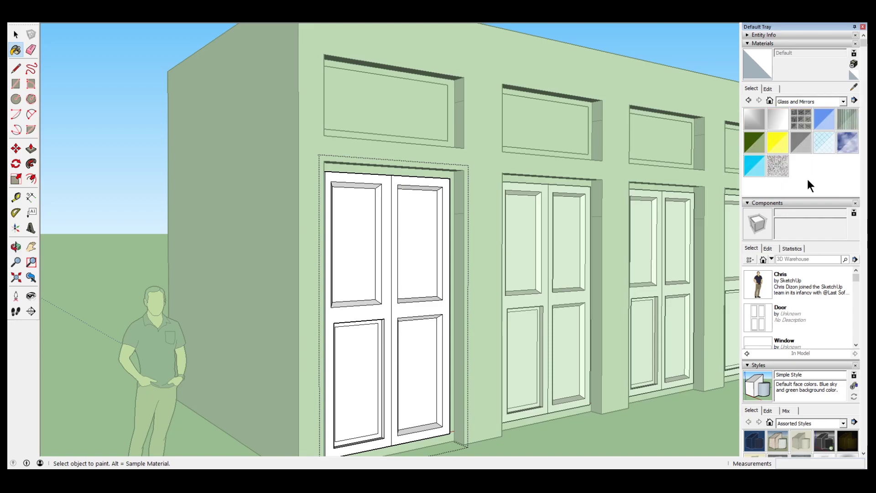
left_click(826, 121)
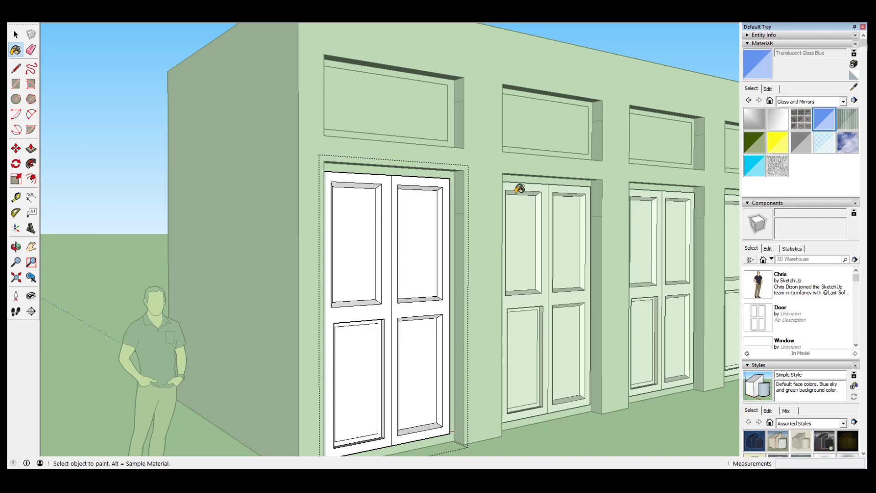
left_click(367, 238)
left_click(419, 248)
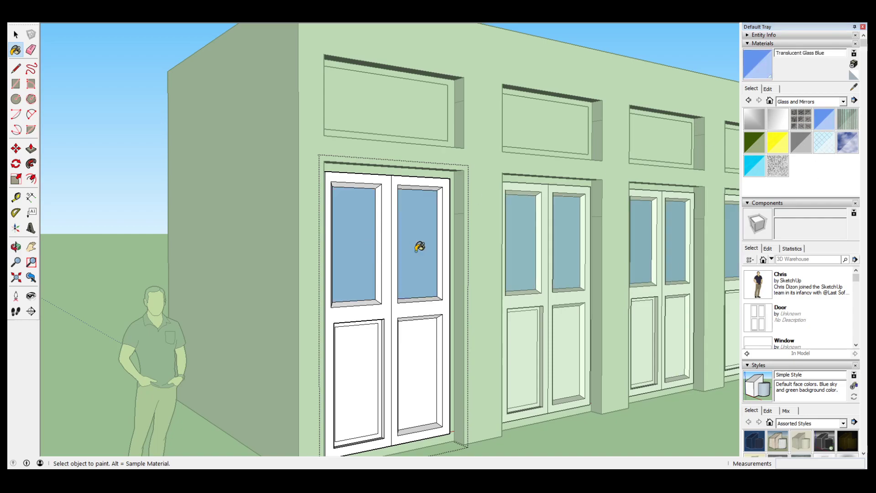
left_click(355, 363)
left_click(418, 358)
mouse_move(469, 346)
middle_mouse_down()
mouse_move(481, 338)
mouse_move(299, 309)
mouse_move(307, 391)
mouse_move(441, 365)
mouse_move(458, 314)
middle_mouse_up()
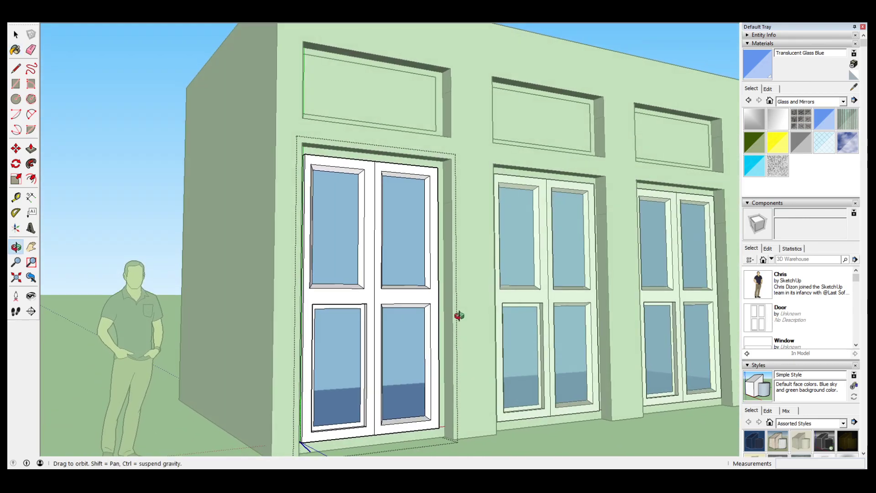
- Paint the front frame face of the right door leaf with 0009_Linen from the Colors-Named materials
left_click(842, 102)
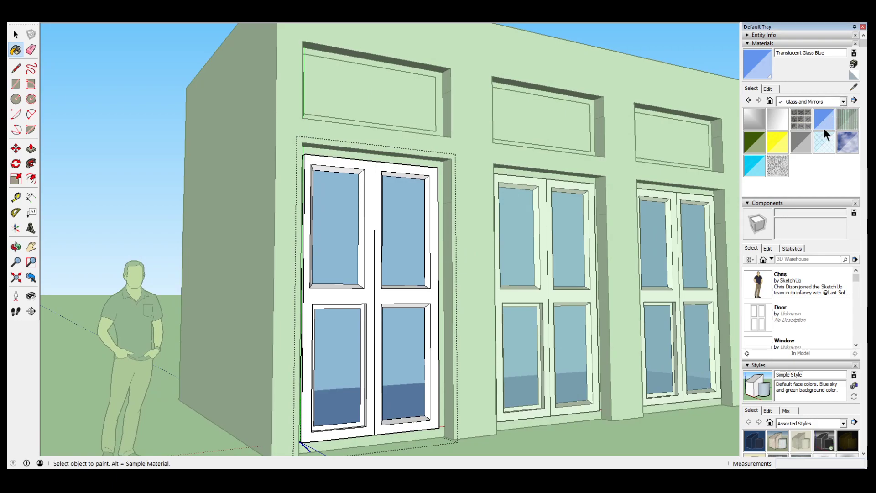
left_click(798, 218)
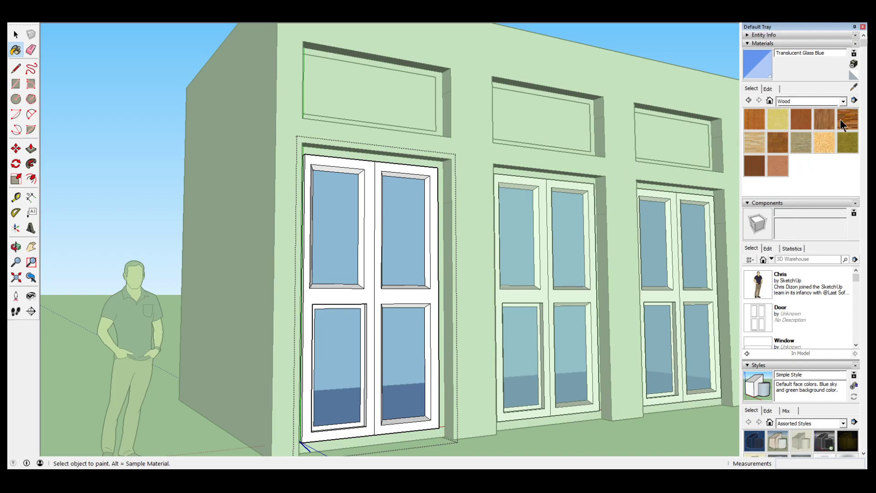
left_click(809, 159)
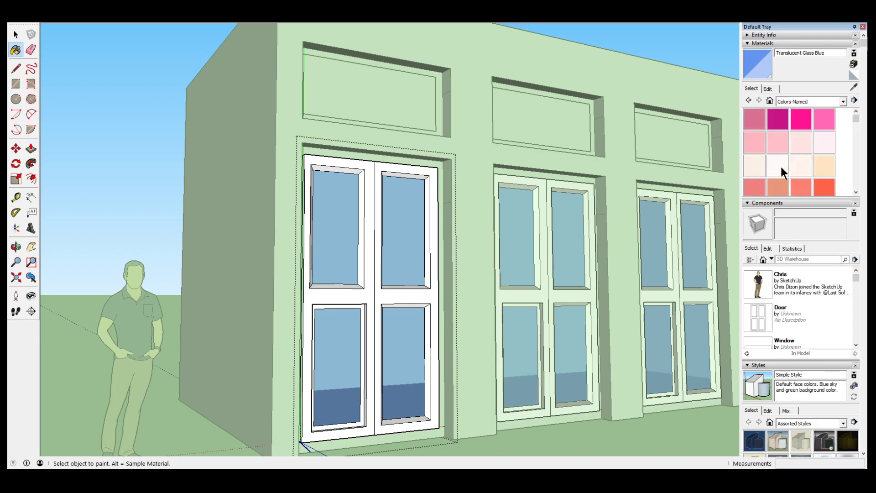
left_click(745, 173)
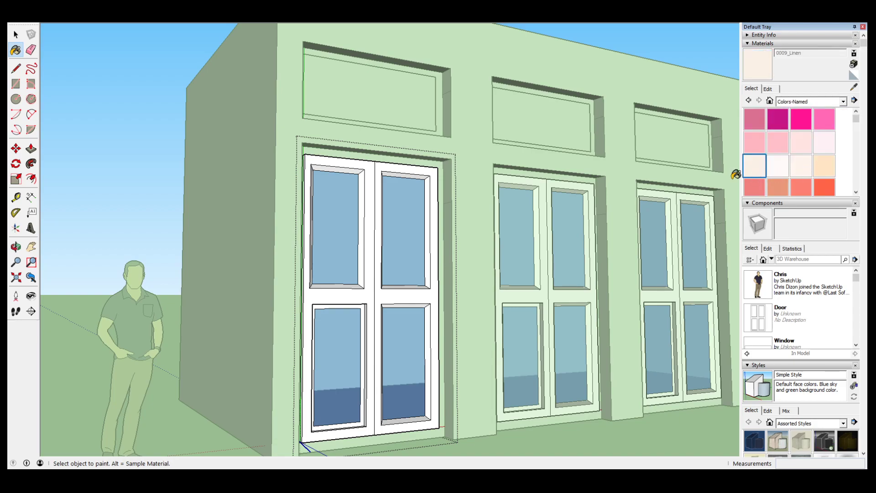
left_click(430, 299)
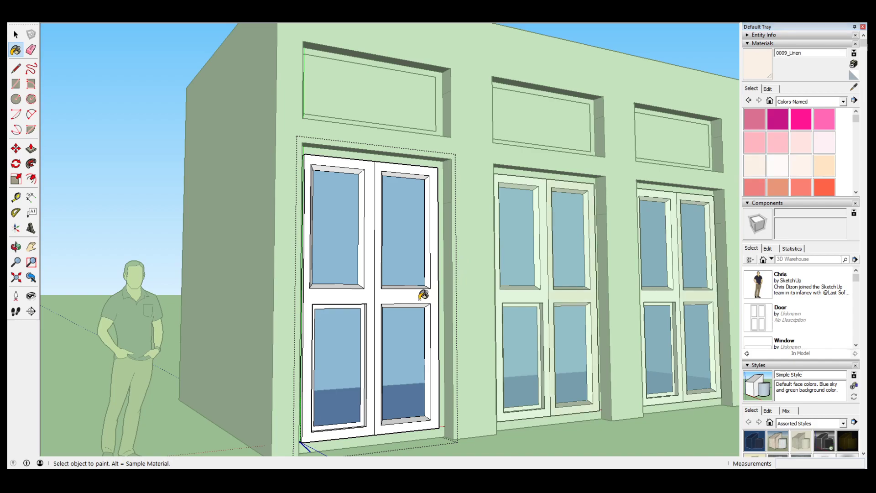
mouse_move(425, 283)
middle_mouse_down()
mouse_move(431, 265)
mouse_move(461, 272)
mouse_move(445, 266)
middle_mouse_up()
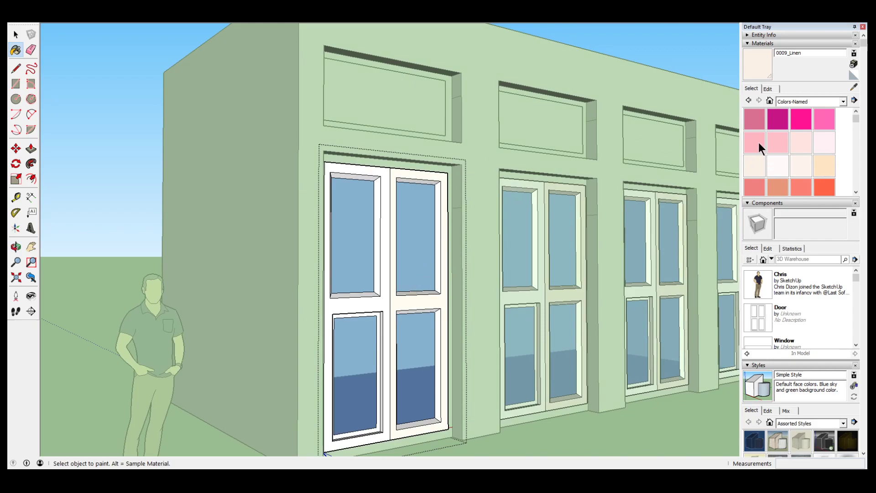
- Paint the upper-right panel's lower bevel and the left door leaf's front frame face with 0009_Linen
scroll(435, 295, "up", 3)
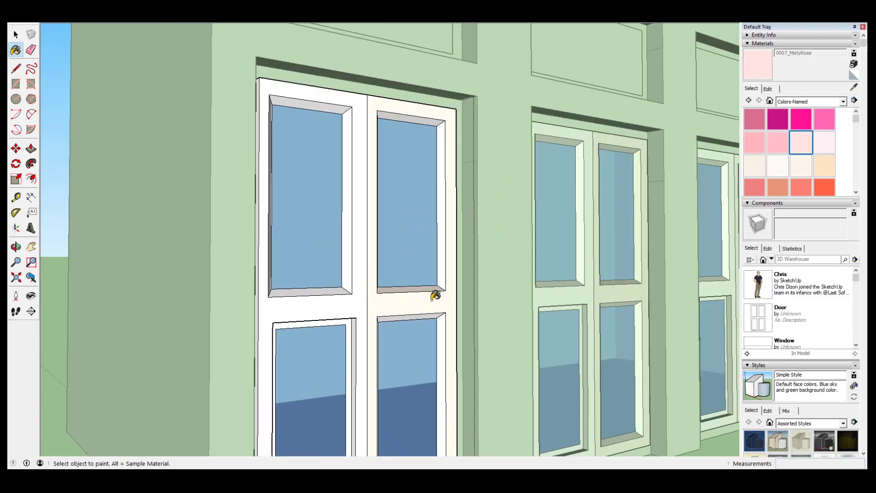
scroll(435, 295, "up", 3)
left_click(755, 170)
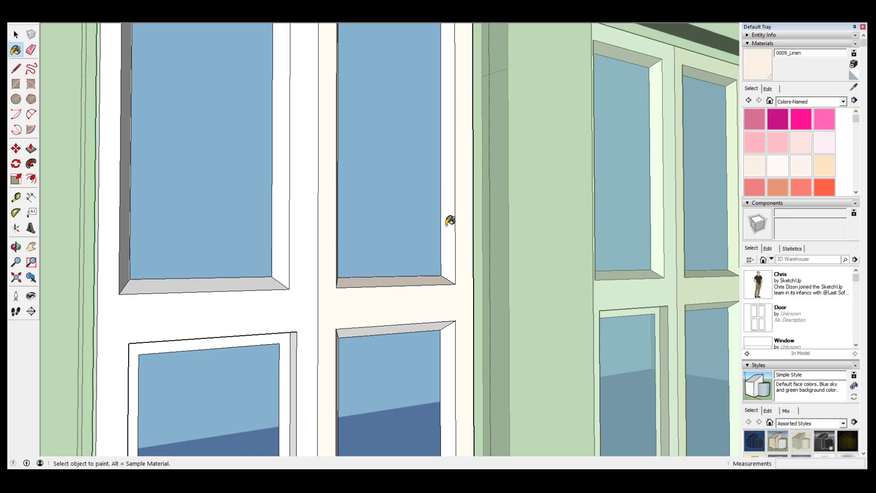
scroll(391, 146, "down", 3)
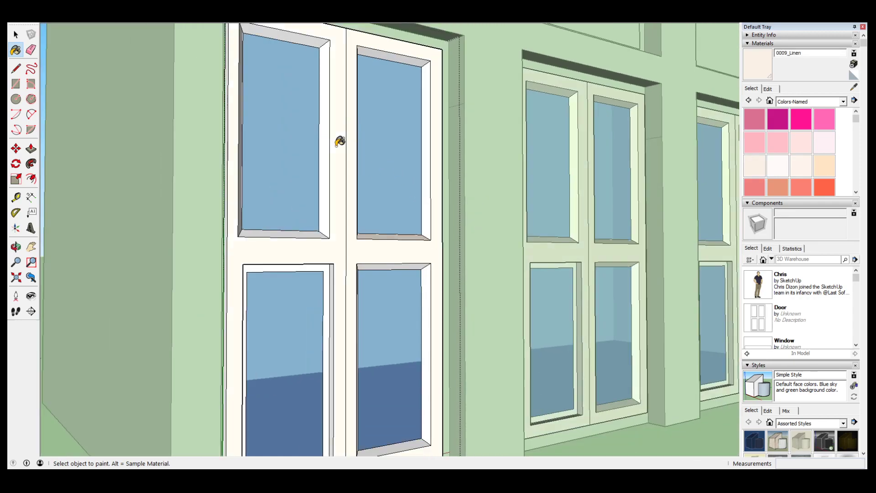
- Paint the remaining bevel faces around the two upper glass panes with 0009_Linen
scroll(315, 196, "up", 3)
middle_click_drag(314, 197, 207, 258)
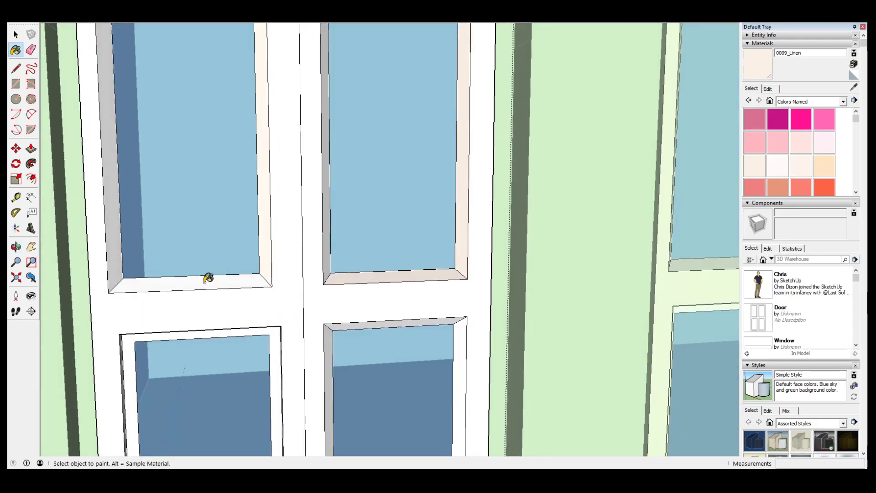
left_click(207, 277)
left_click(115, 225)
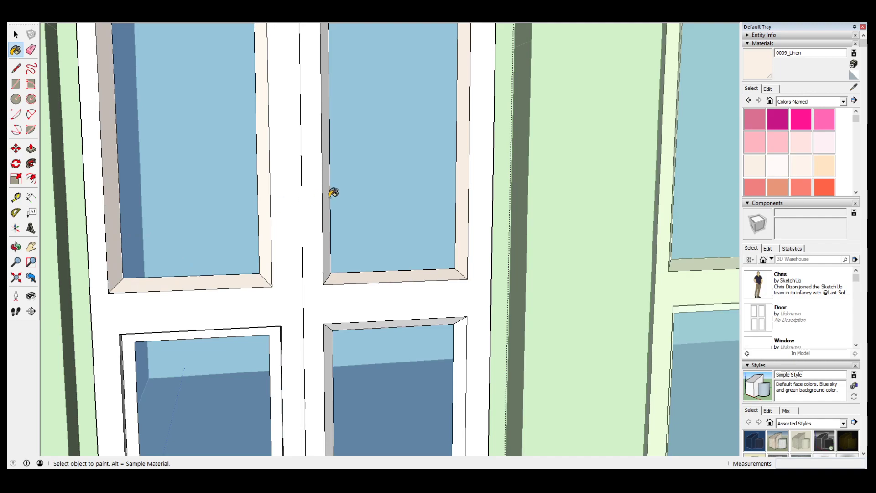
left_click(327, 190)
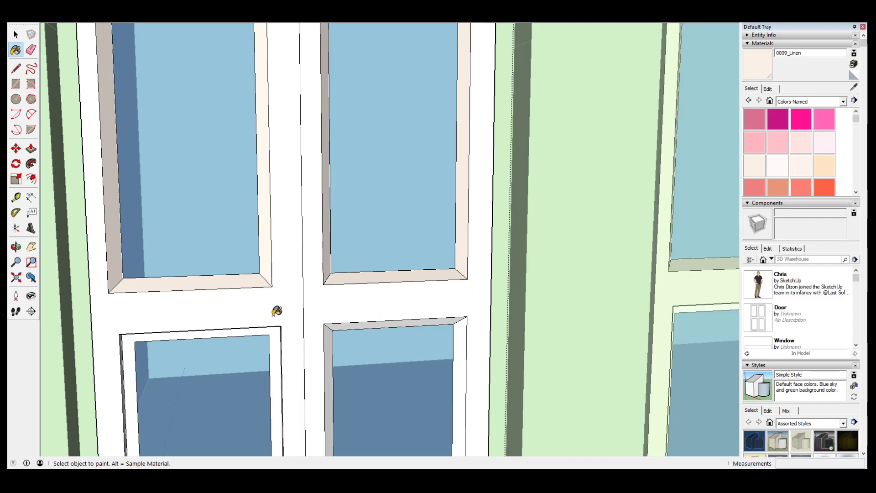
- Paint the right and upper bevels around the door's lower-right glass pane with 0009_Linen, undoing any stray paint on the glass
left_click(462, 325)
left_click(449, 319)
mouse_move(415, 366)
middle_mouse_down()
mouse_move(397, 277)
mouse_move(339, 329)
middle_mouse_up()
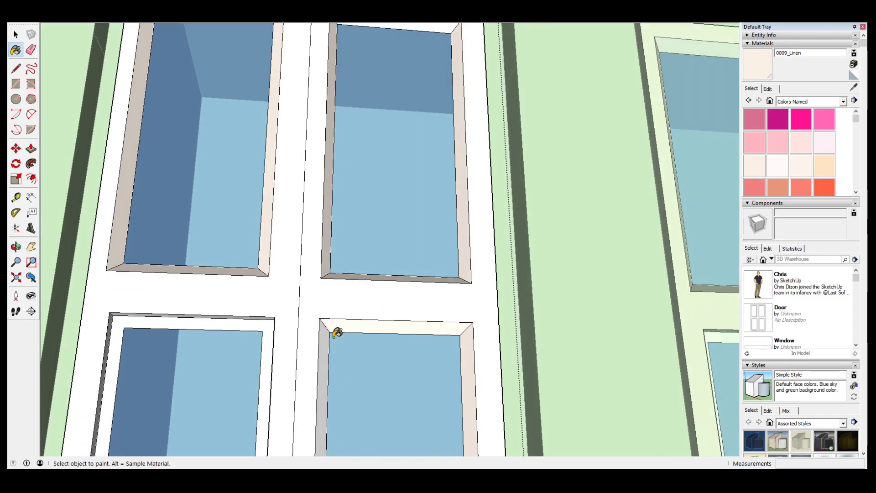
left_click(385, 363)
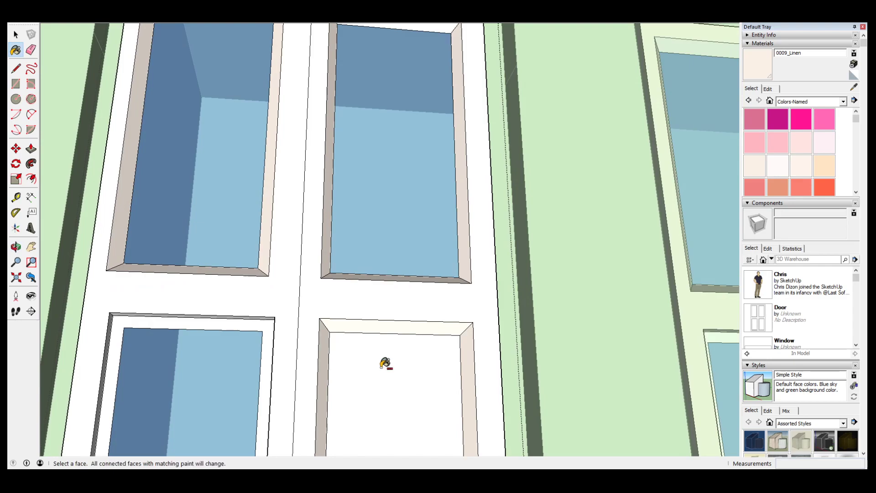
key("ctrl+z")
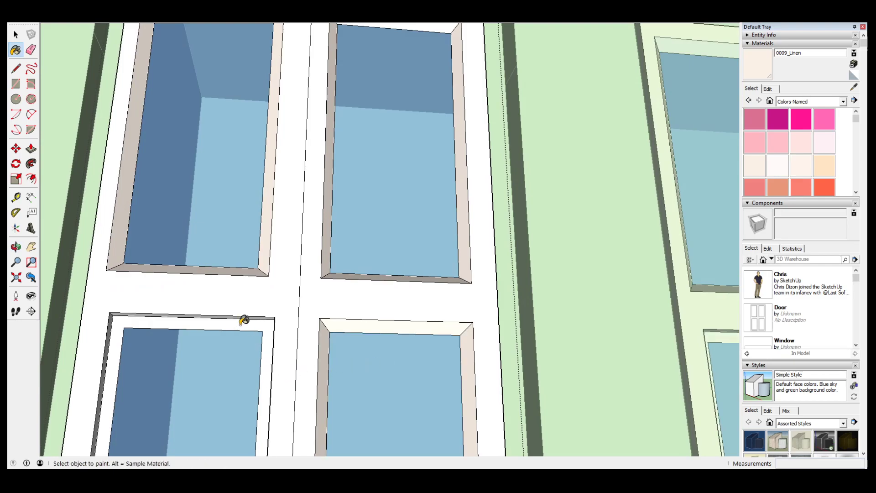
middle_click_drag(173, 322, 212, 380)
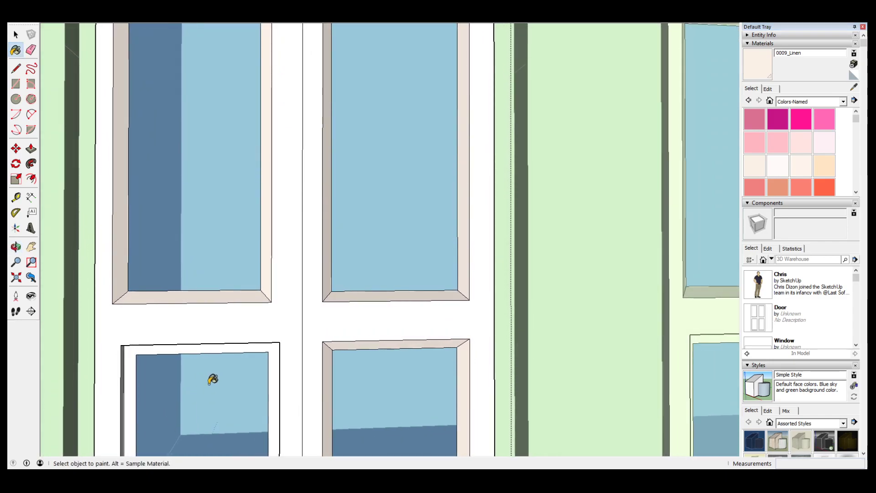
- Finish editing the door component and return to the full building model
scroll(212, 380, "down", 3)
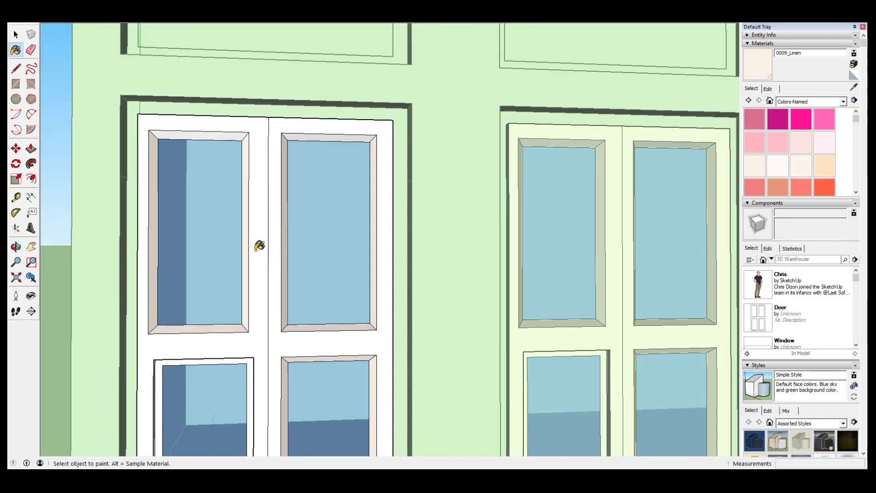
scroll(262, 247, "down", 3)
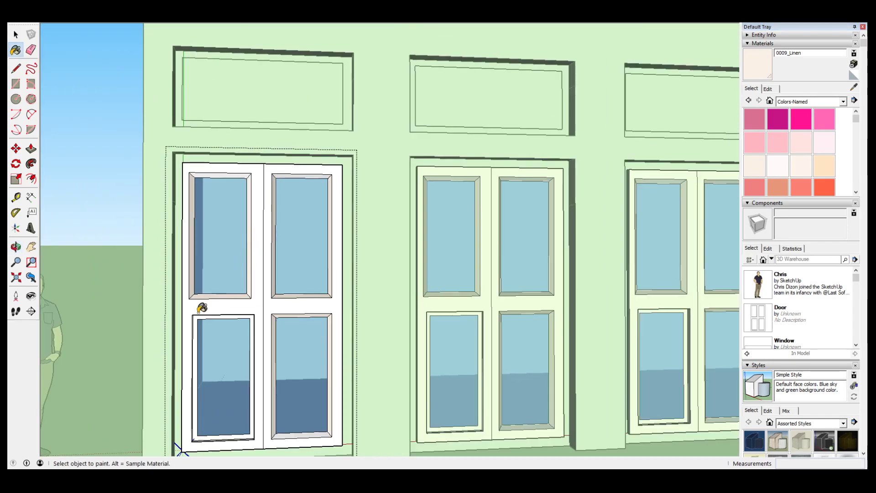
middle_click_drag(243, 288, 422, 332)
key("space")
left_click(557, 431)
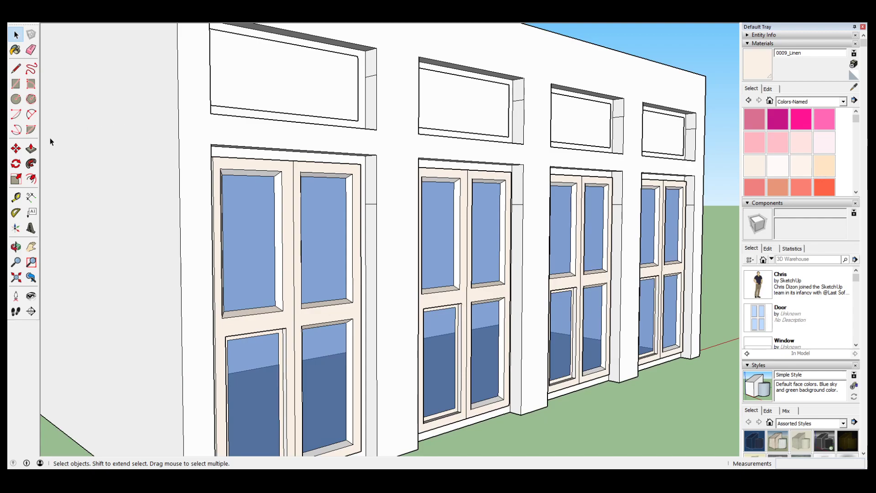
- Paint the building's front wall with Stone Brushed Khaki from the Stone materials
left_click(15, 49)
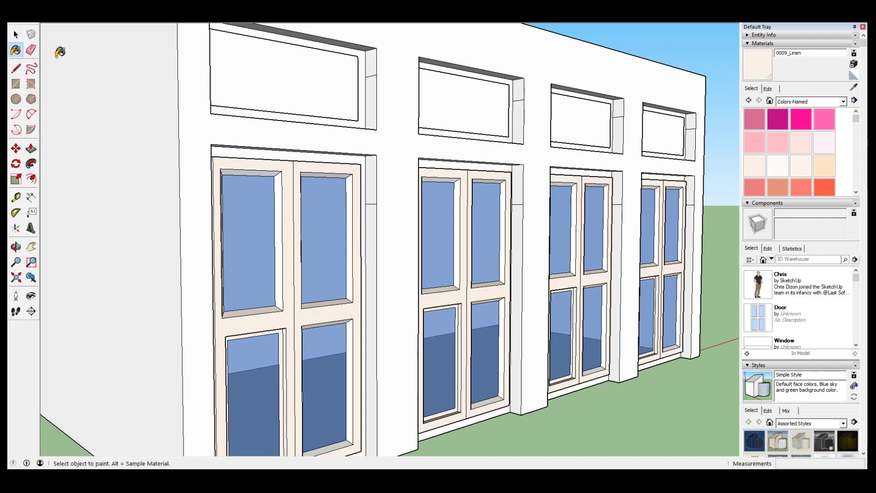
left_click(842, 101)
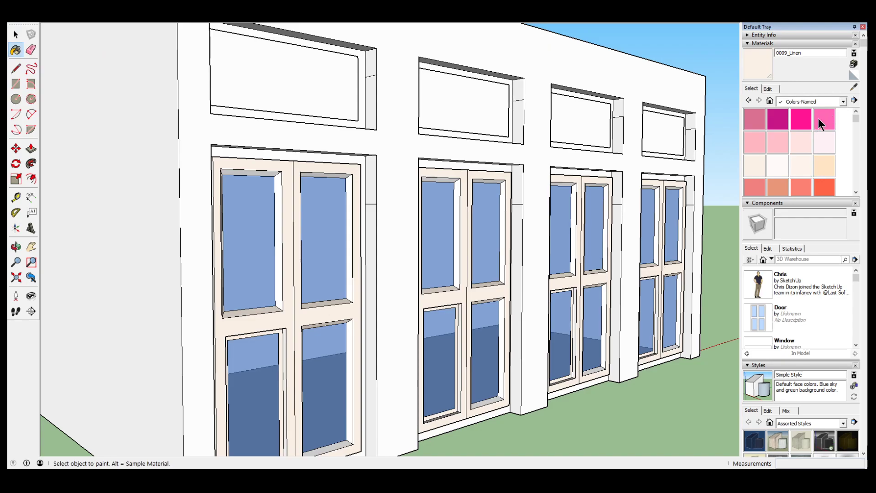
left_click(789, 178)
left_click(839, 100)
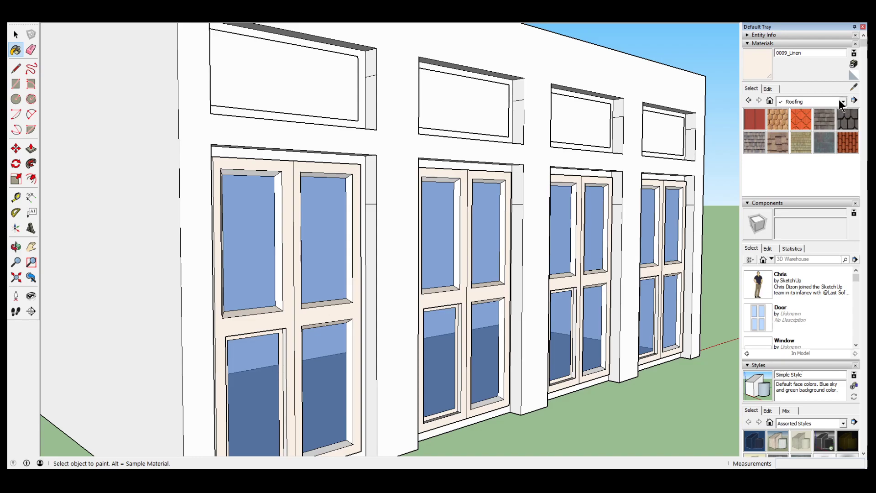
left_click(810, 182)
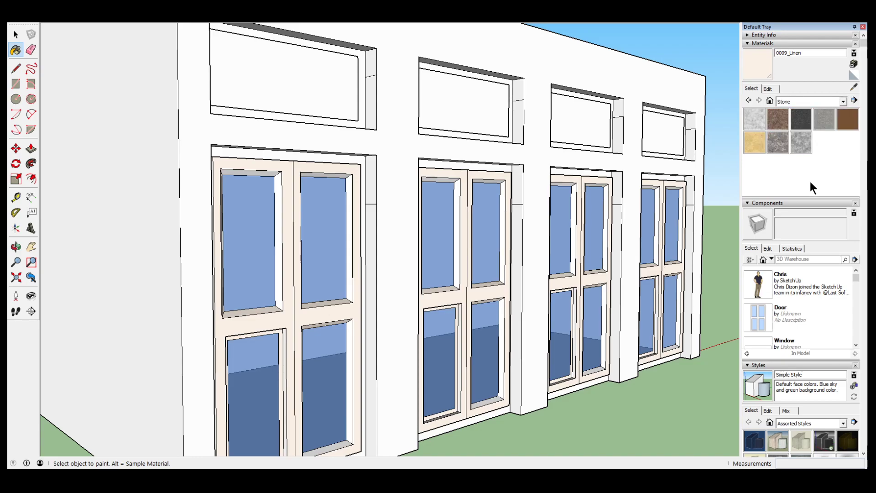
left_click(754, 143)
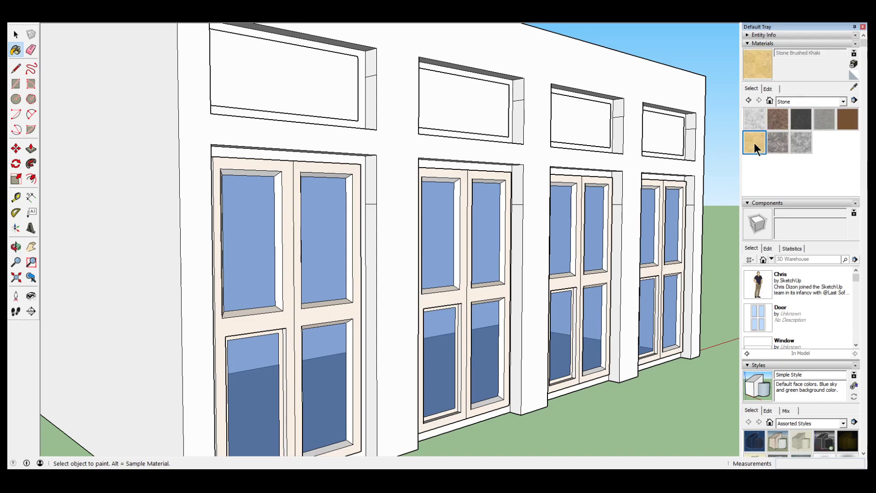
left_click(405, 321)
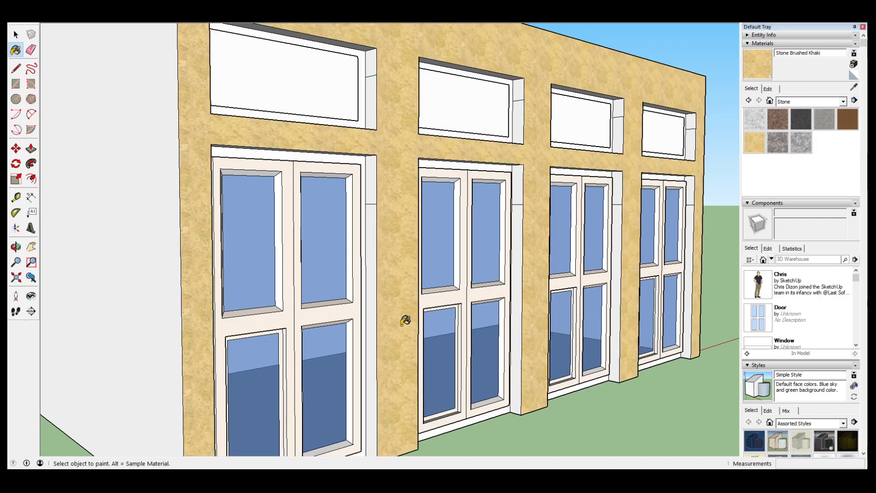
- Paint the side reveals of the first door opening with Stone Brushed Khaki
left_click(374, 267)
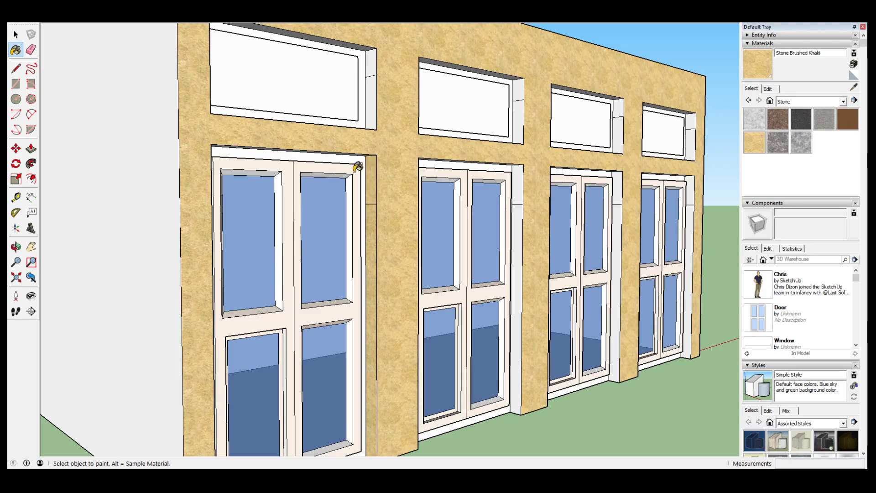
mouse_move(341, 172)
middle_mouse_down()
mouse_move(328, 91)
mouse_move(203, 152)
mouse_move(109, 224)
middle_mouse_up()
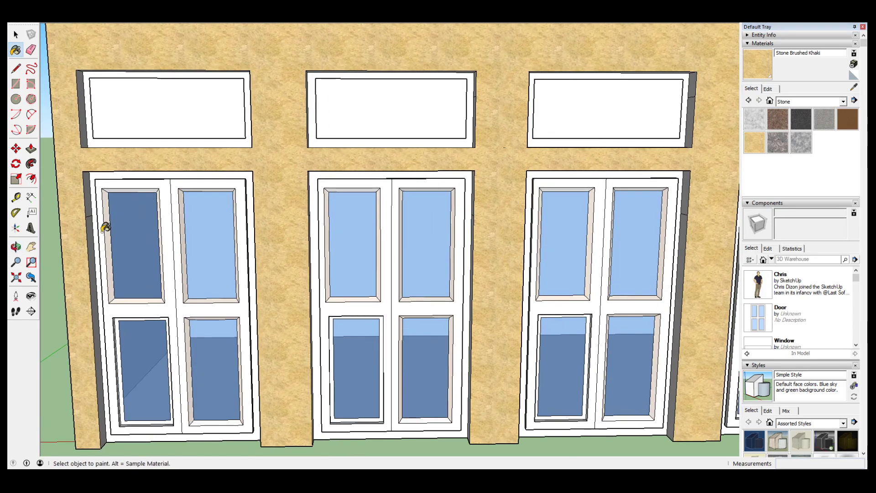
left_click(93, 235)
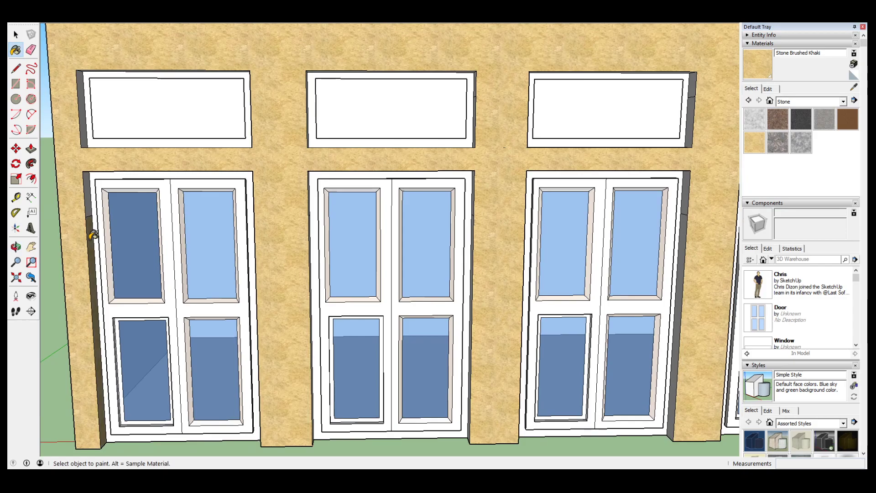
left_click(91, 196)
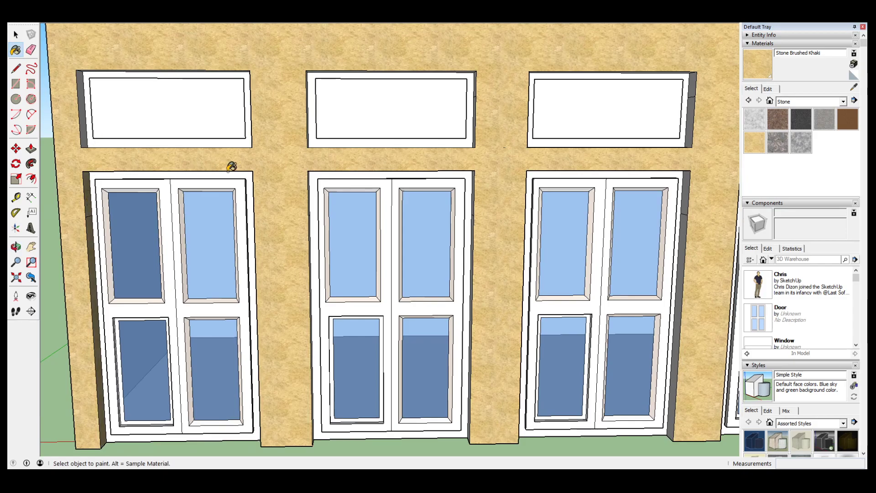
- Examine the painted facade, its repeated doors and the wall openings from several angles
scroll(234, 168, "down", 5)
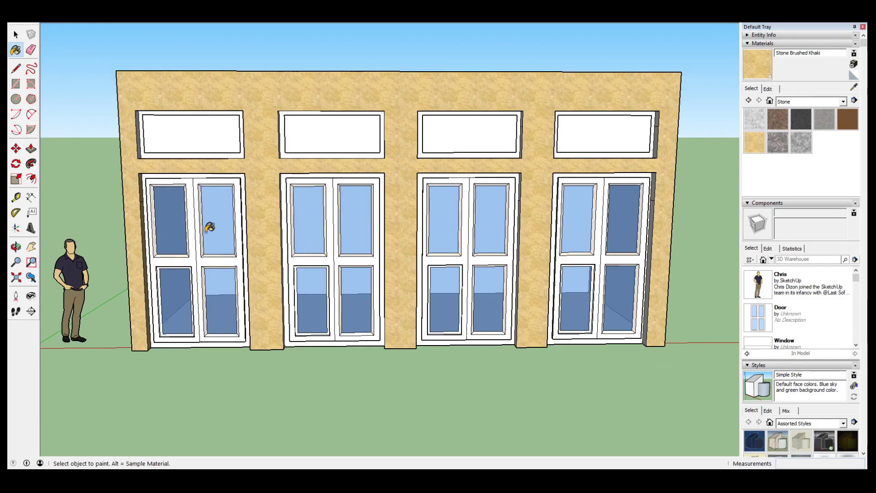
mouse_move(210, 227)
middle_mouse_down()
mouse_move(287, 248)
mouse_move(429, 251)
middle_mouse_up()
middle_click_drag(470, 179, 493, 145)
mouse_move(492, 145)
left_mouse_down()
mouse_move(382, 131)
mouse_move(268, 146)
mouse_move(244, 197)
left_mouse_up()
key("b")
mouse_move(244, 197)
middle_mouse_down()
mouse_move(203, 231)
mouse_move(356, 244)
middle_mouse_up()
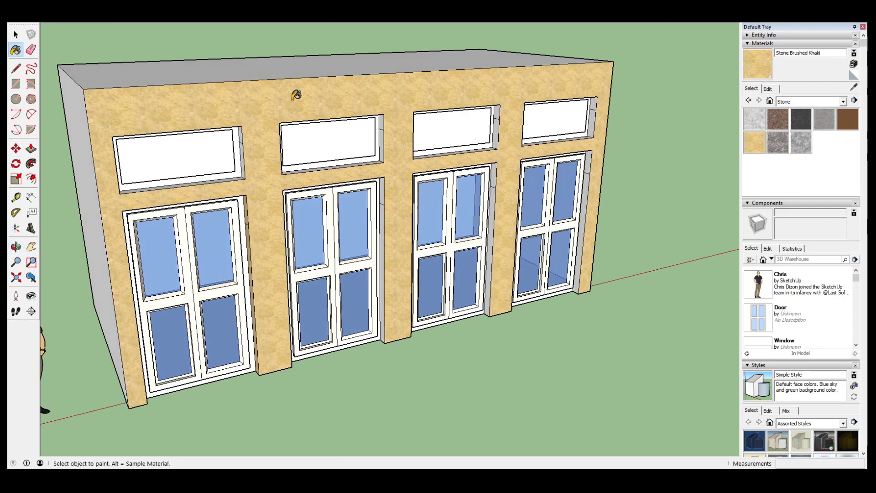
middle_click_drag(303, 332, 225, 385)
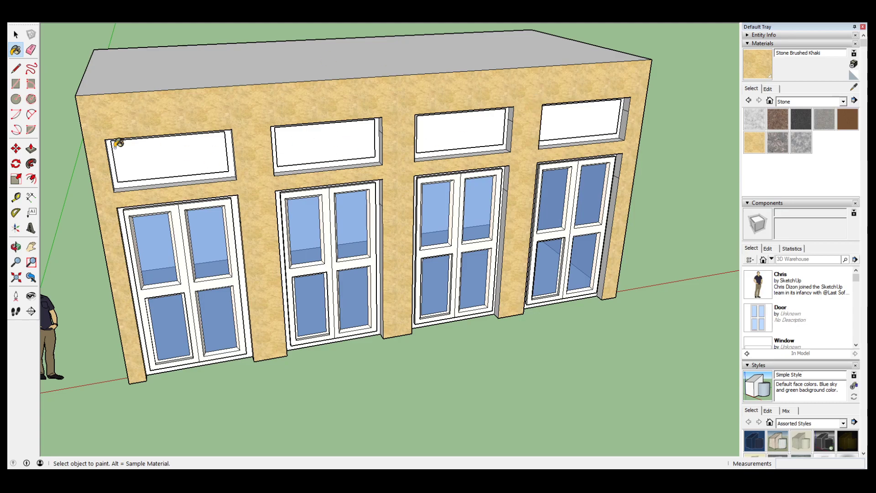
mouse_move(138, 267)
middle_mouse_down()
mouse_move(300, 240)
mouse_move(385, 246)
mouse_move(358, 294)
mouse_move(333, 308)
middle_mouse_up()
mouse_move(499, 221)
middle_mouse_down()
mouse_move(291, 283)
mouse_move(391, 270)
mouse_move(410, 156)
mouse_move(395, 261)
mouse_move(408, 205)
mouse_move(434, 171)
mouse_move(502, 221)
mouse_move(496, 257)
middle_mouse_up()
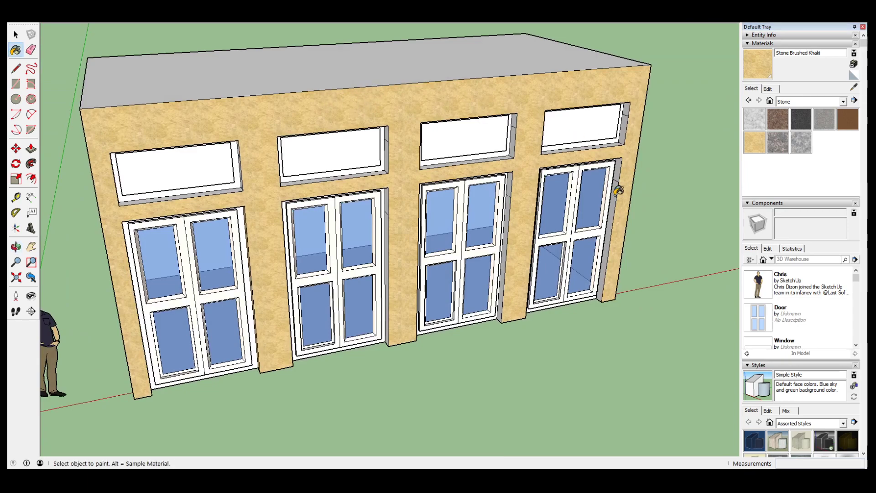